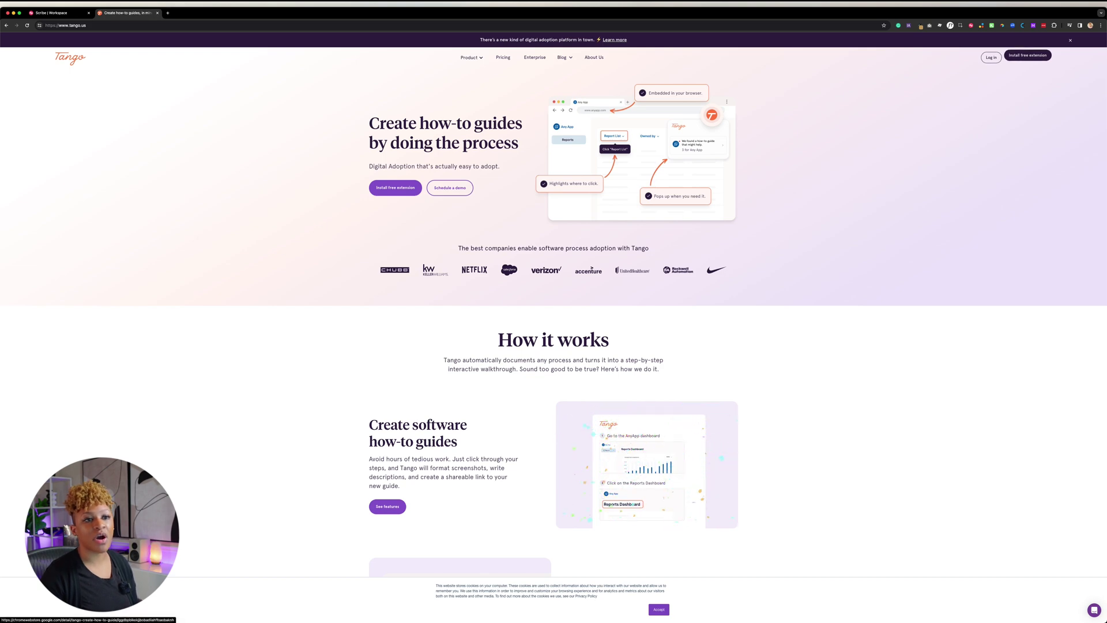
Install the free Tango extension from the Chrome Web Store and approve its permissions
click(1028, 55)
click(689, 67)
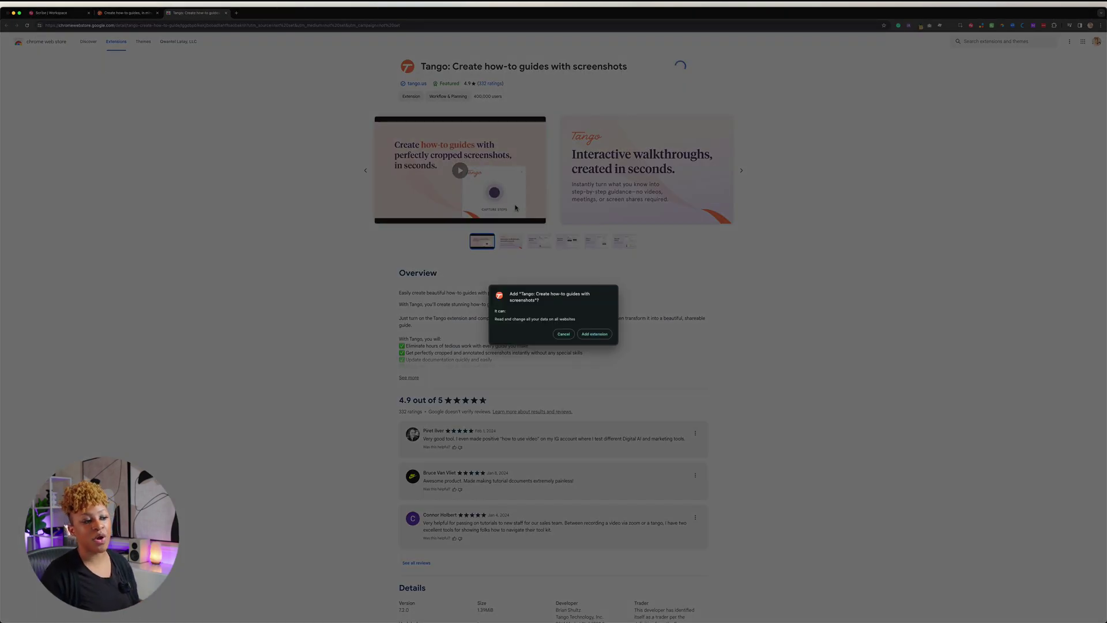
click(595, 334)
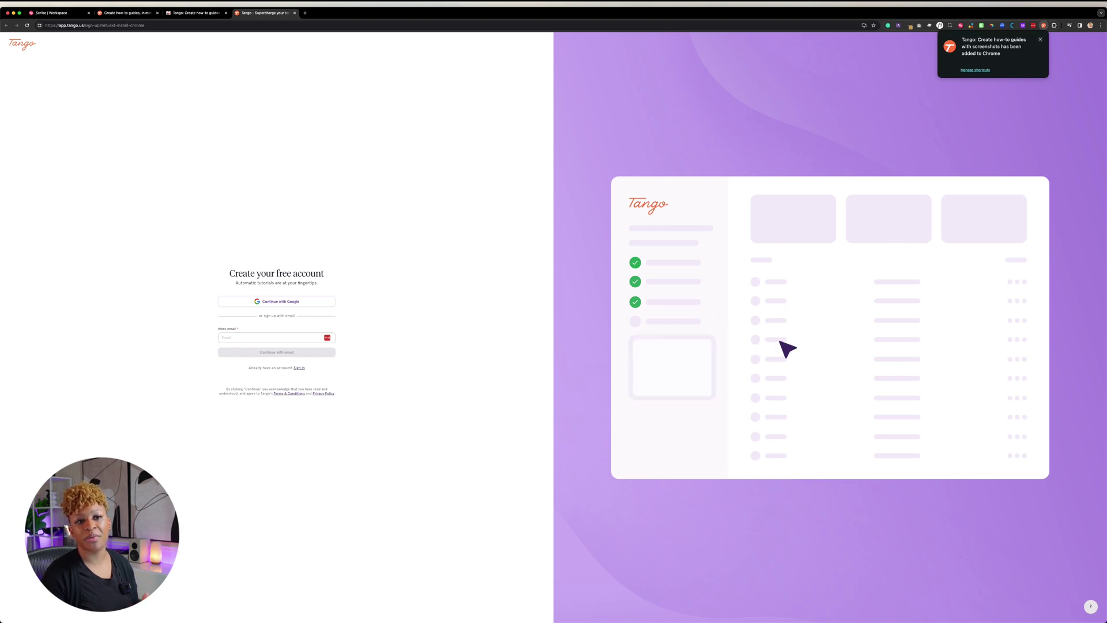
Pin Tango to the Chrome toolbar and begin signing up with a work email
click(1054, 26)
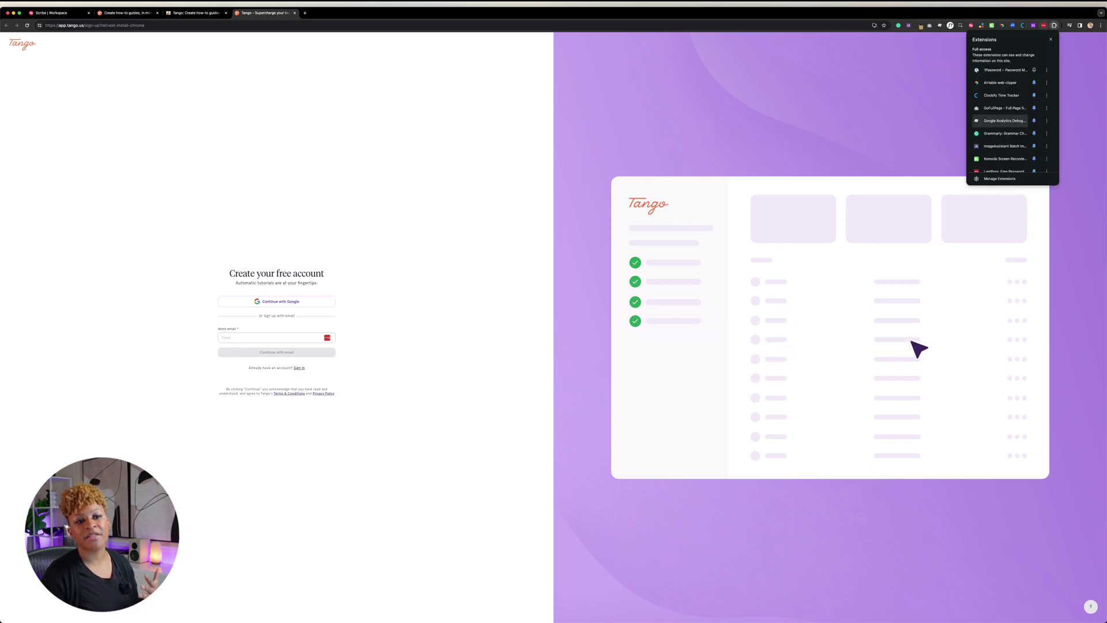
scroll(1004, 121, down, 5)
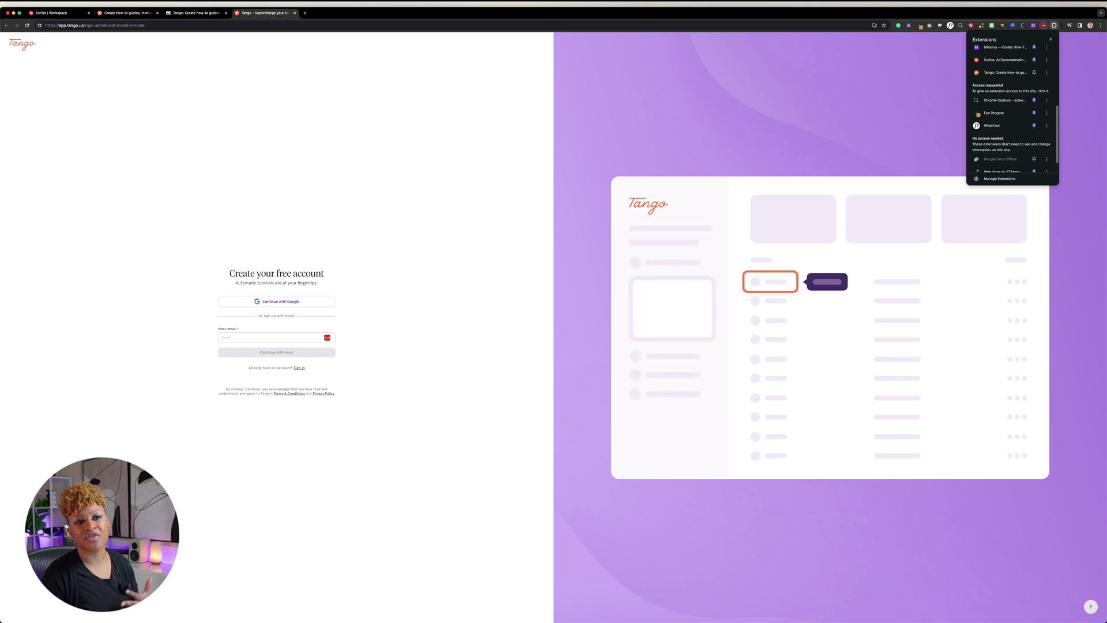
click(1034, 73)
key(Escape)
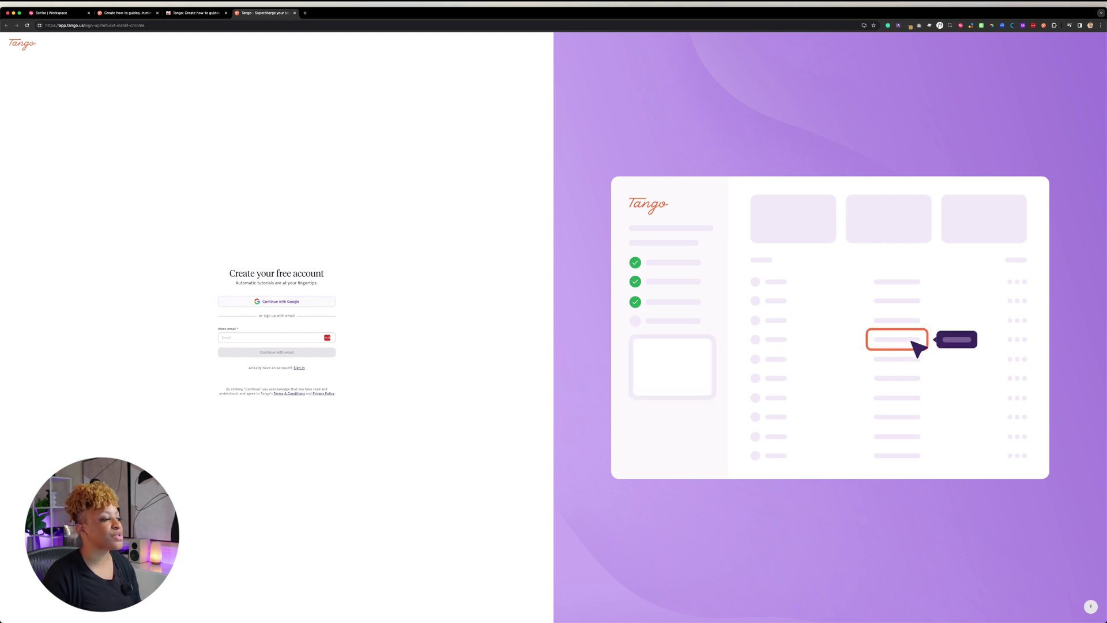
click(271, 338)
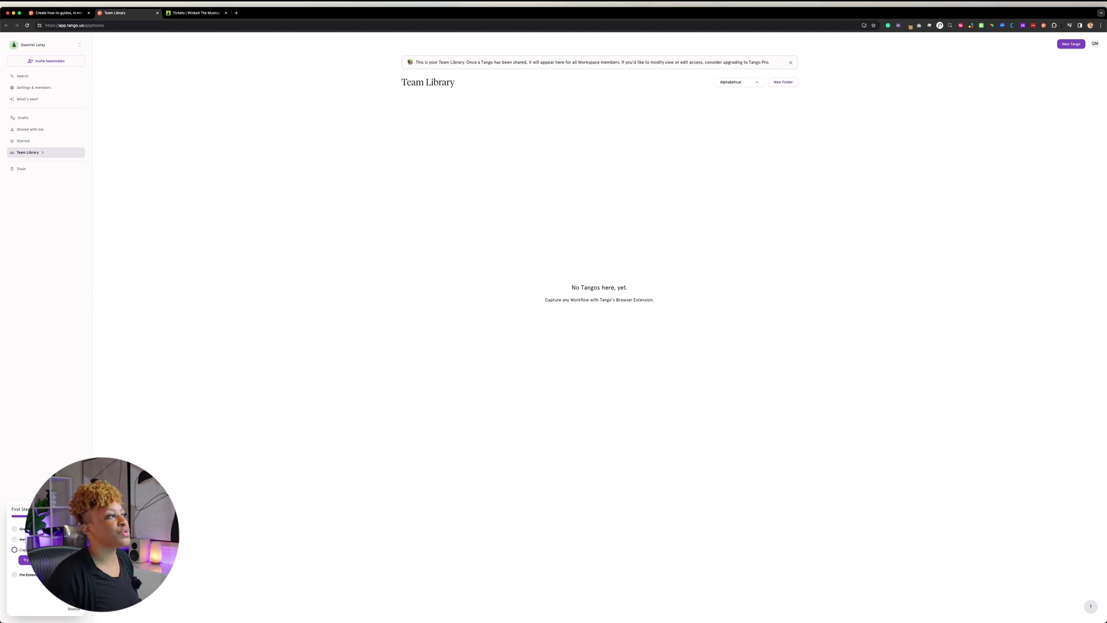
On the Wicked ticket calendar tab, start a new Tango capture
key(ctrl+Tab)
click(1043, 26)
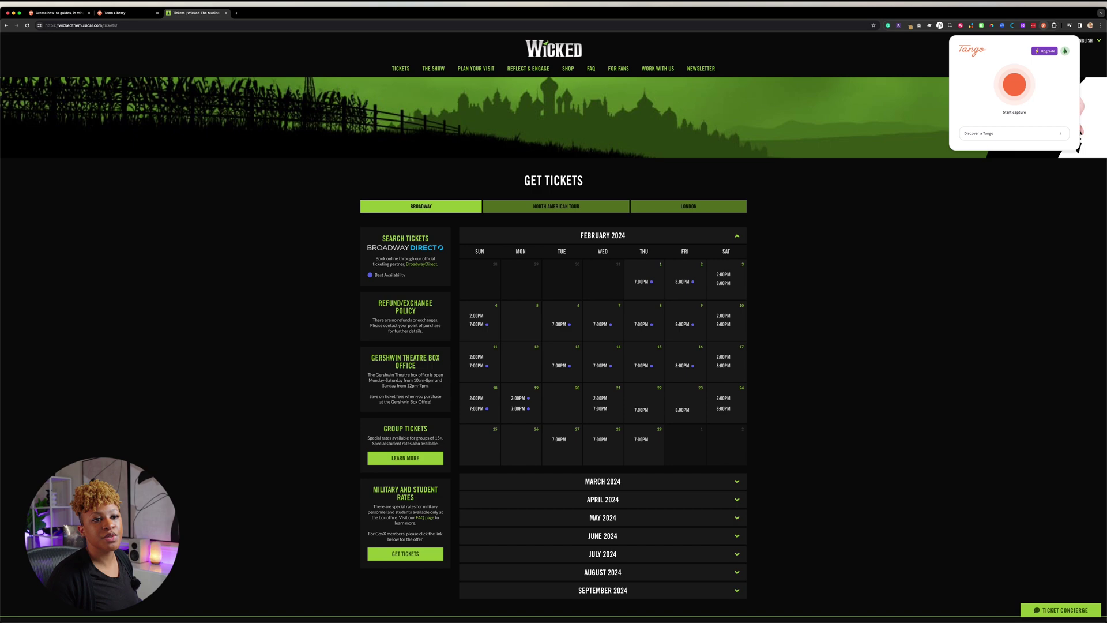
click(1016, 84)
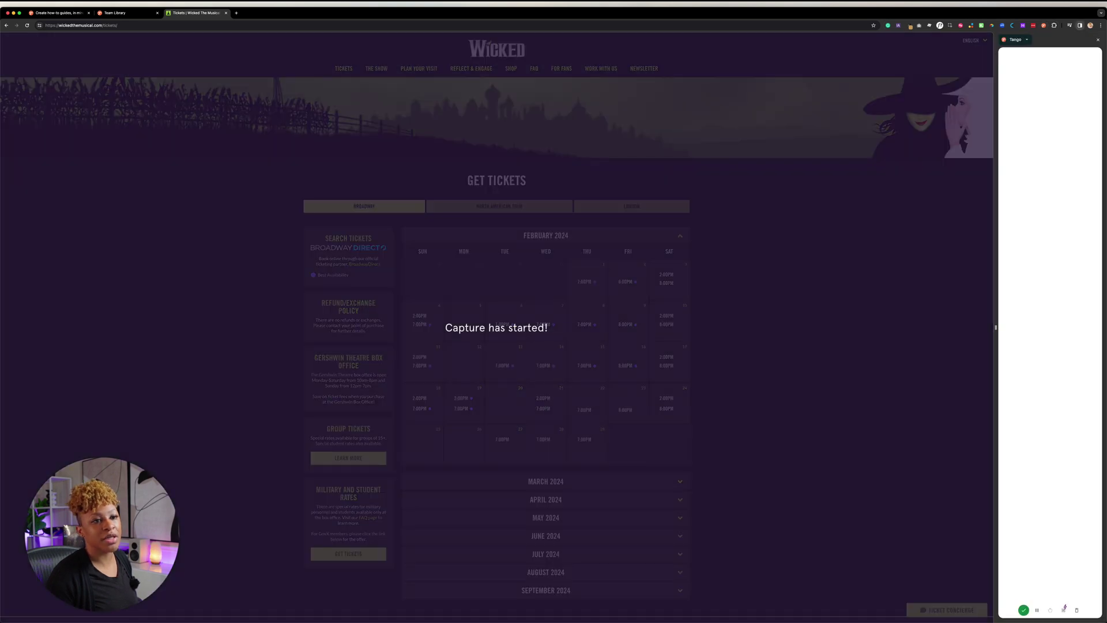
Pick the Friday Feb 16 8:00PM performance and continue with GET TICKETS
scroll(587, 283, down, 3)
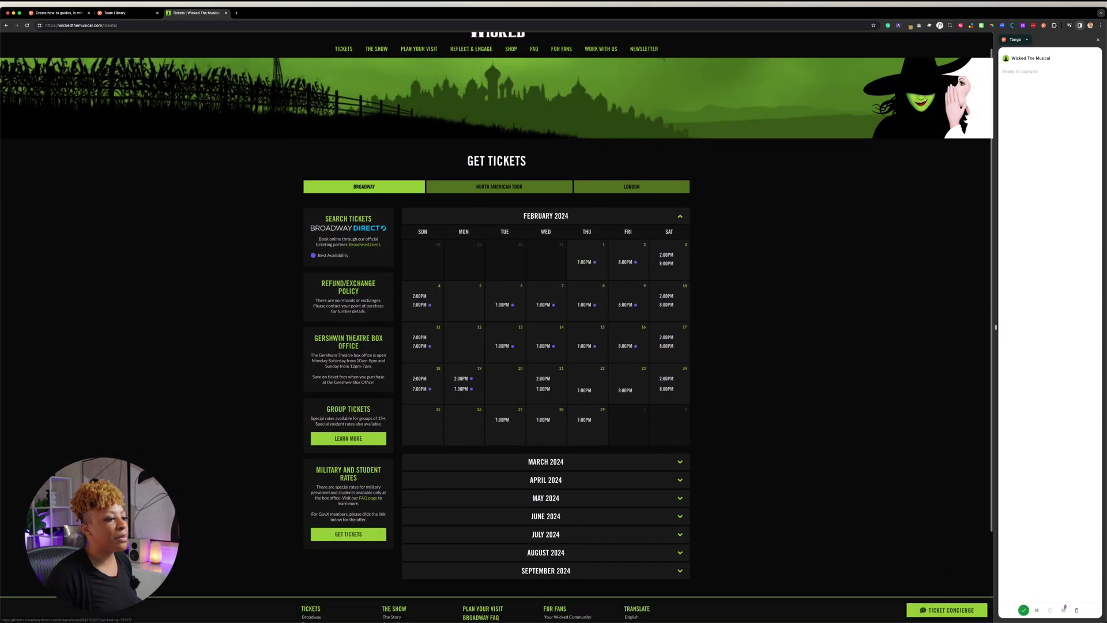
scroll(423, 194, down, 2)
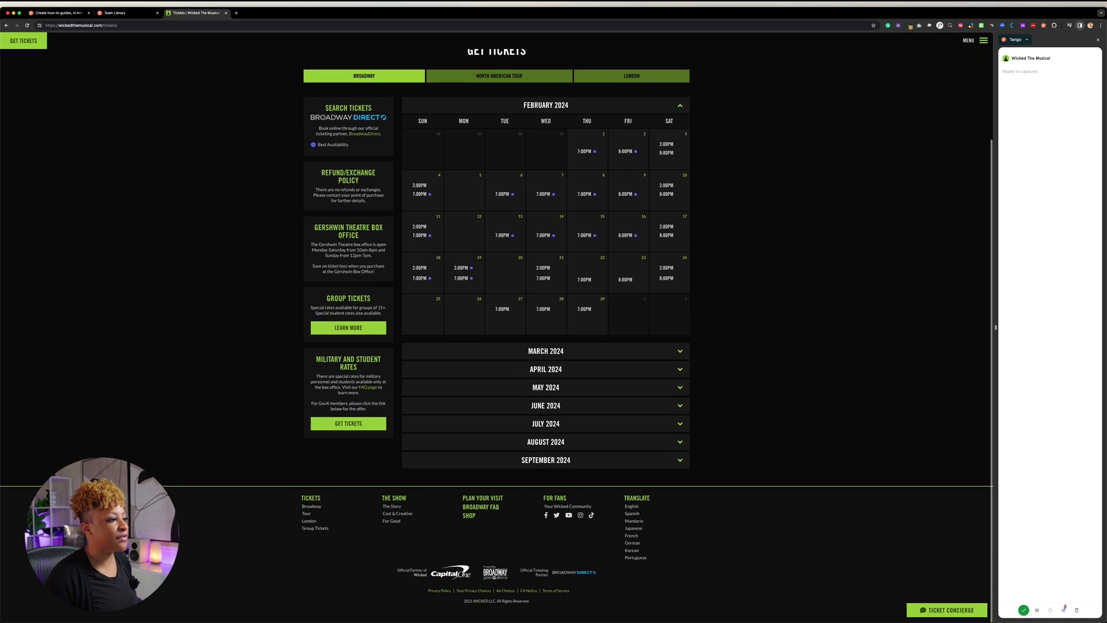
scroll(422, 194, up, 2)
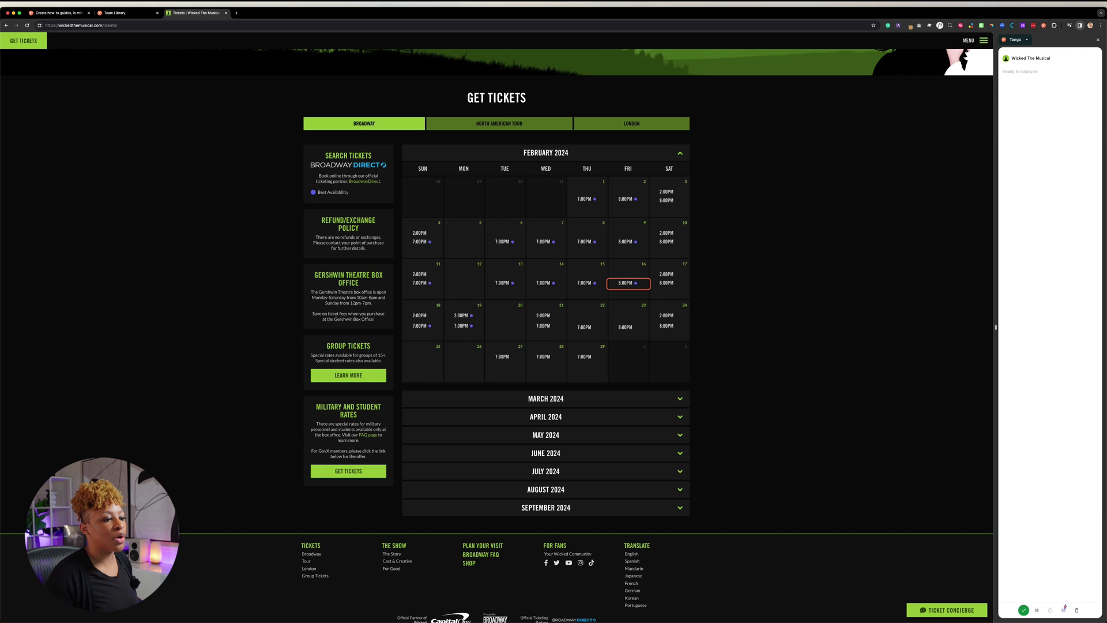
click(626, 283)
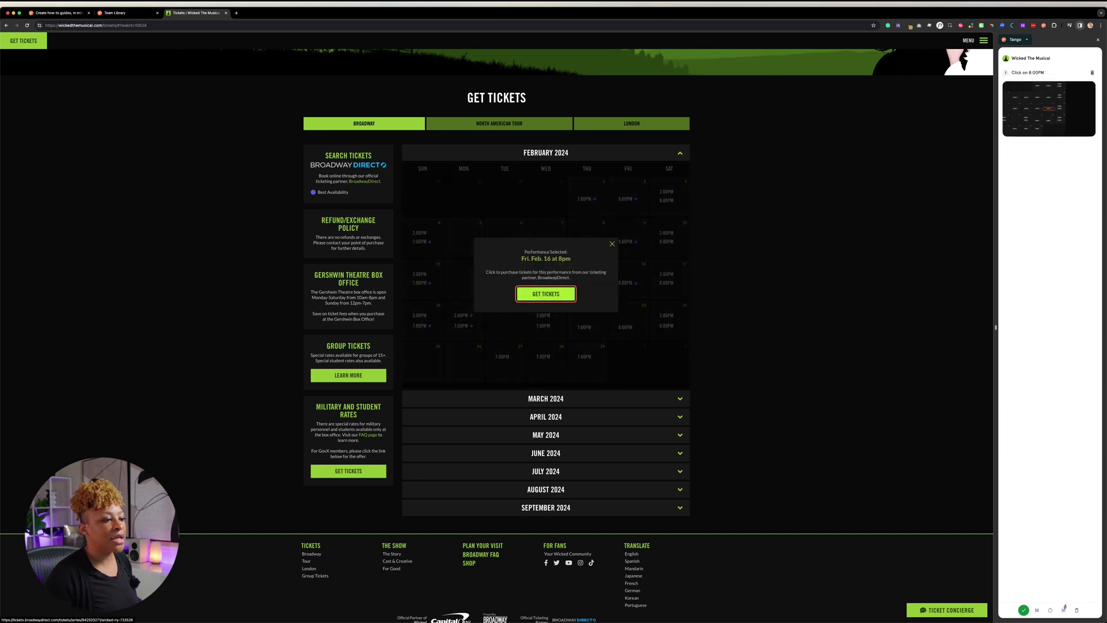
click(546, 294)
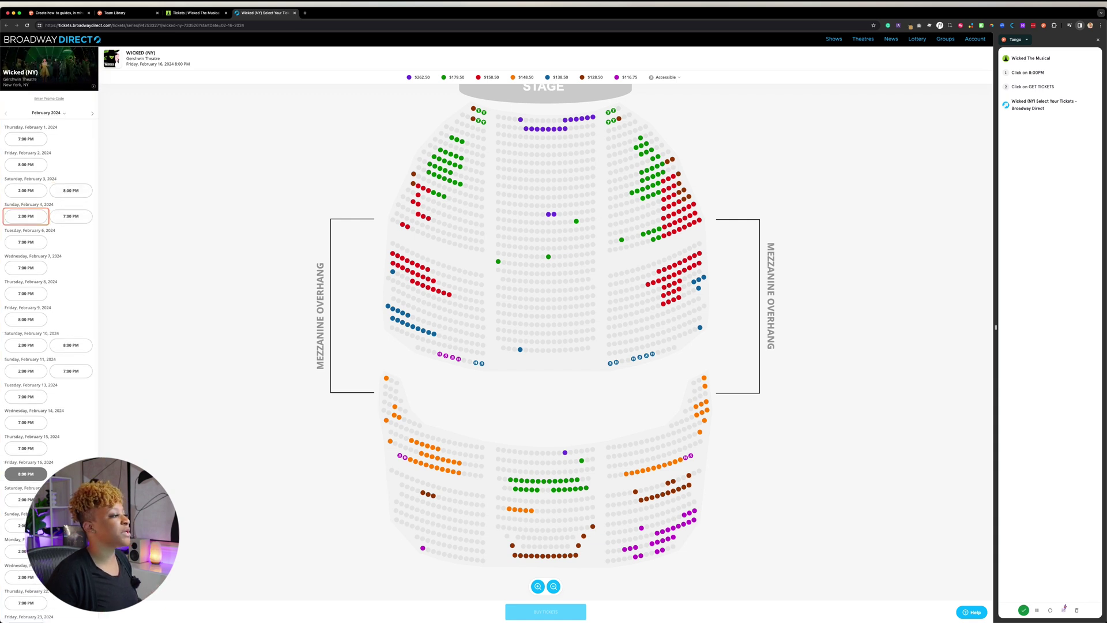
Choose a blue $138.50 orchestra seat as a standard ticket and buy 1 ticket for $138.50
scroll(49, 288, down, 3)
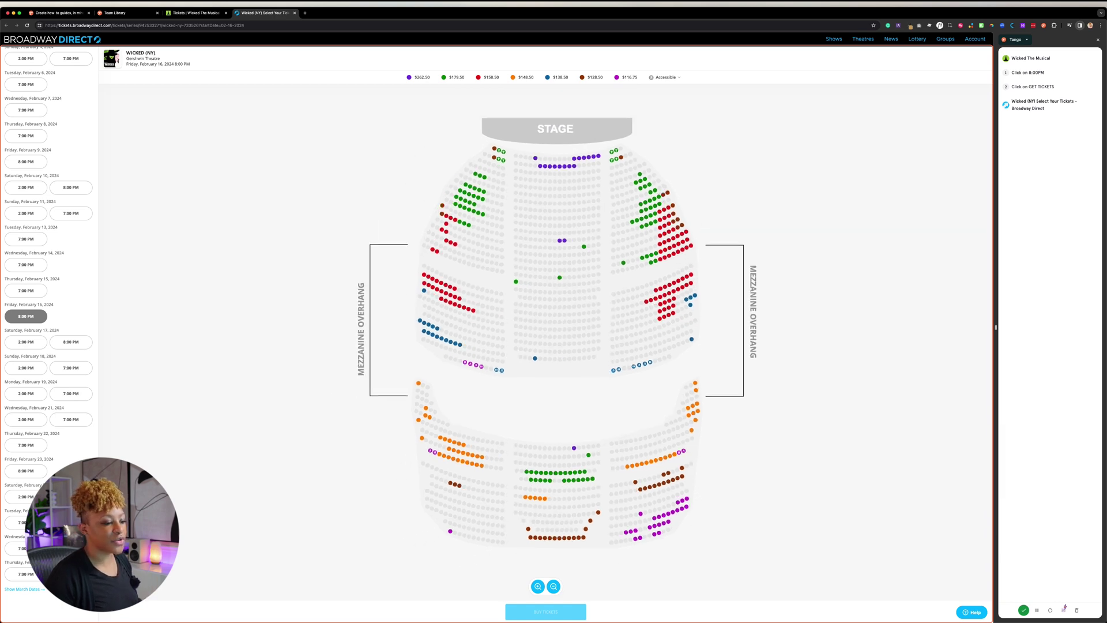
scroll(545, 323, down, 2)
scroll(545, 323, up, 4)
scroll(596, 424, up, 2)
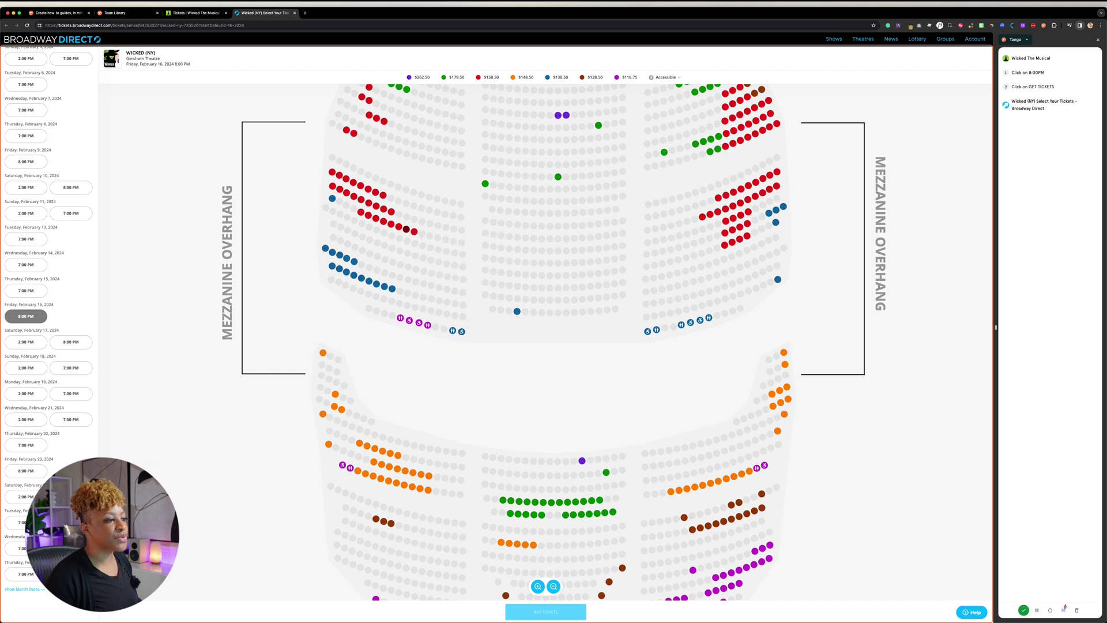
mouse_move(406, 230)
drag(406, 229, 450, 230)
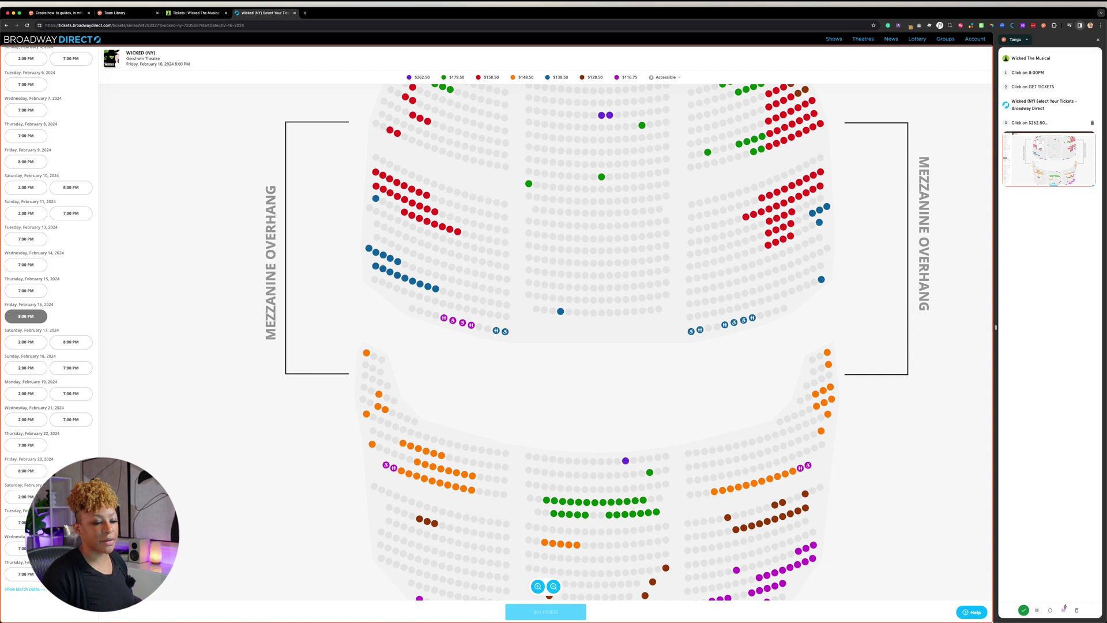
click(560, 311)
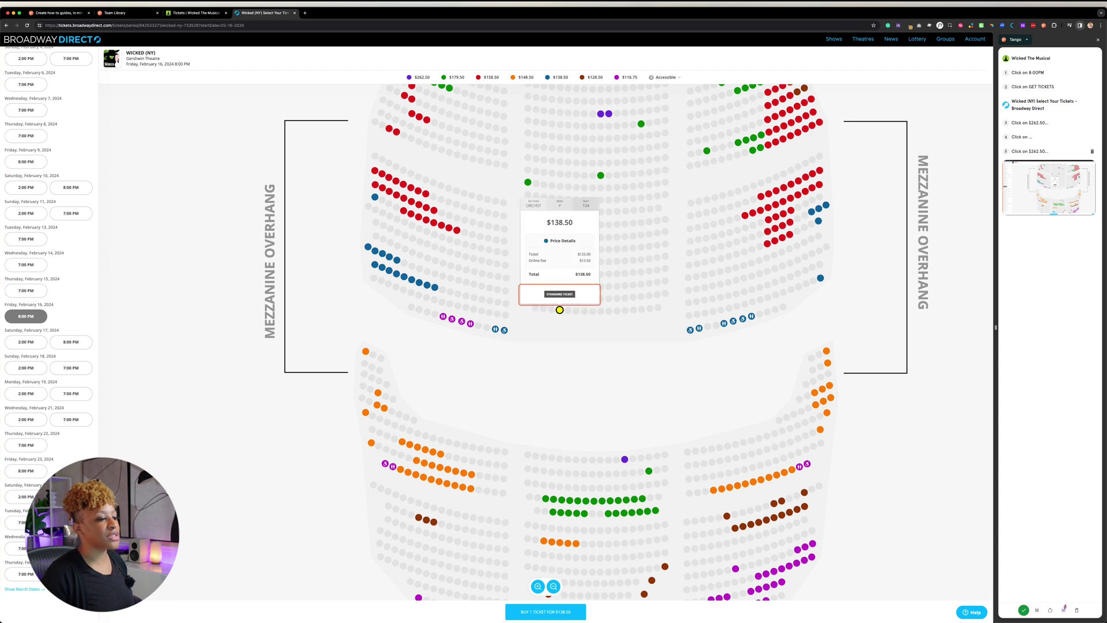
click(560, 294)
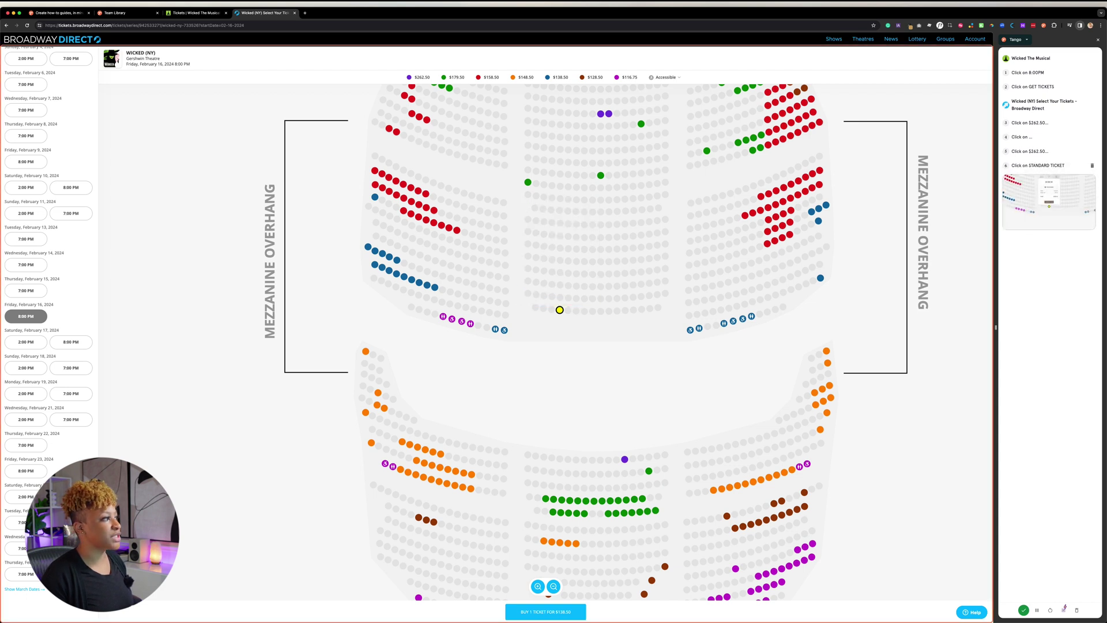
click(546, 611)
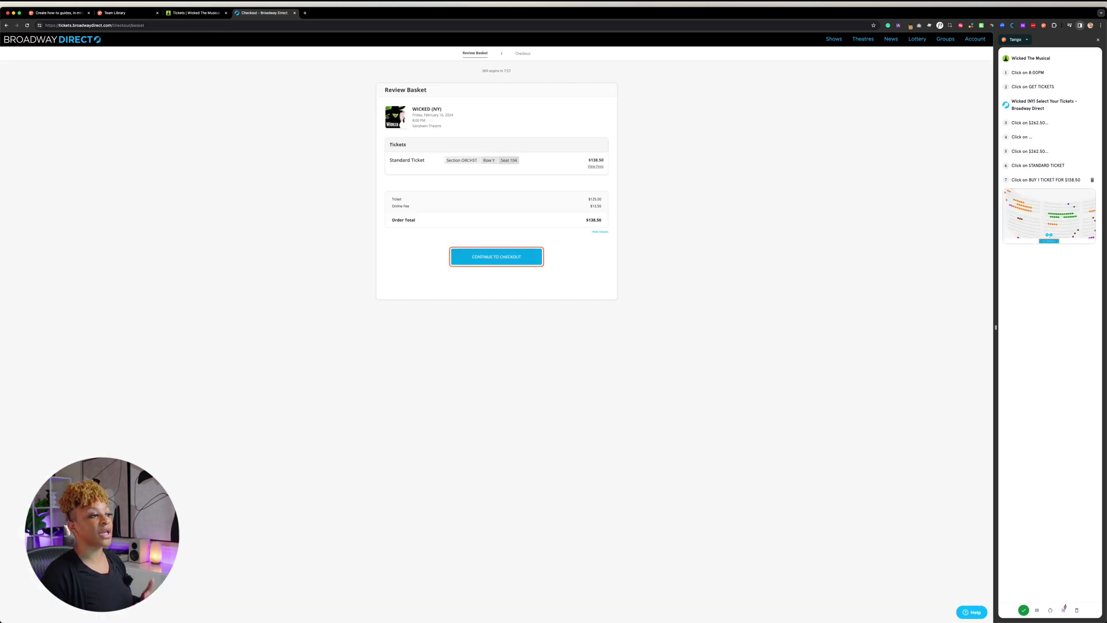
Continue to checkout, try Live Blur, and complete the capture to generate the guide
click(497, 257)
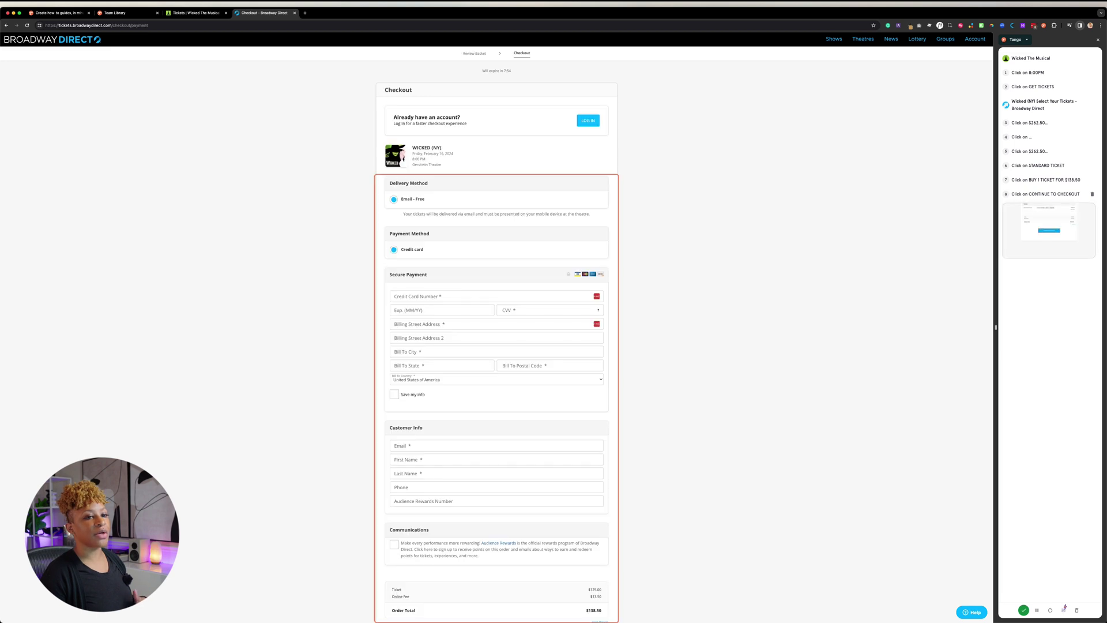
scroll(498, 323, down, 5)
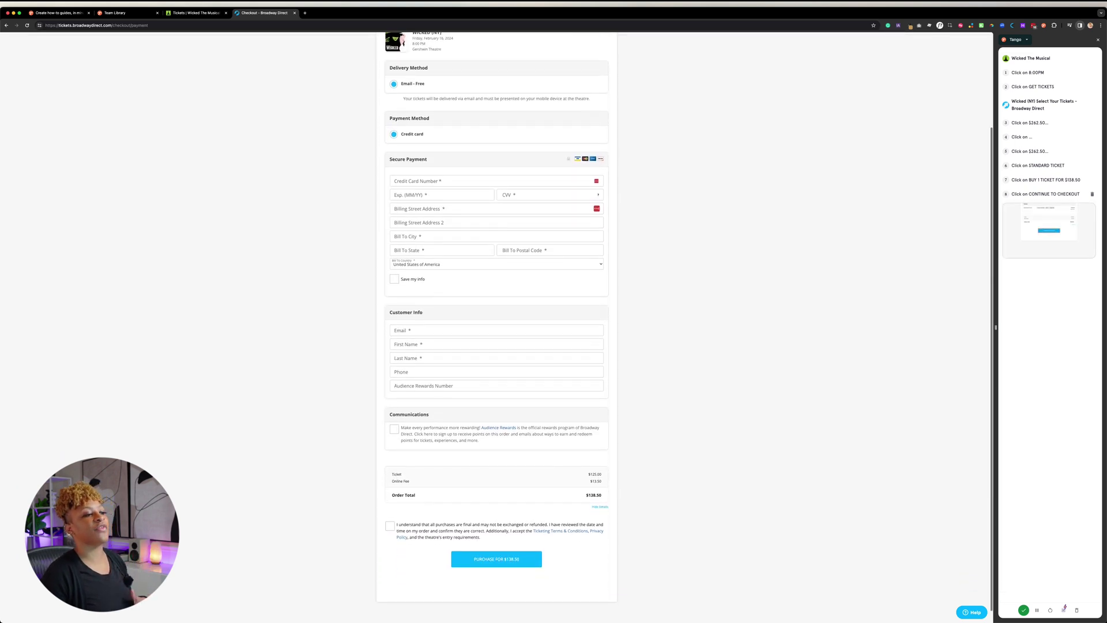
scroll(497, 323, up, 5)
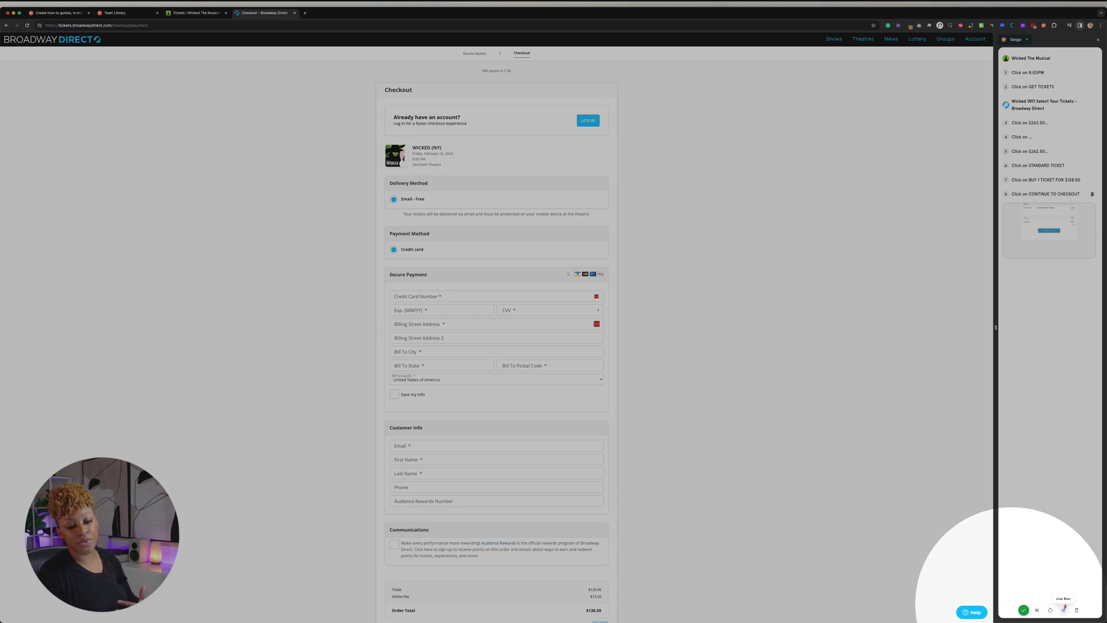
click(1064, 609)
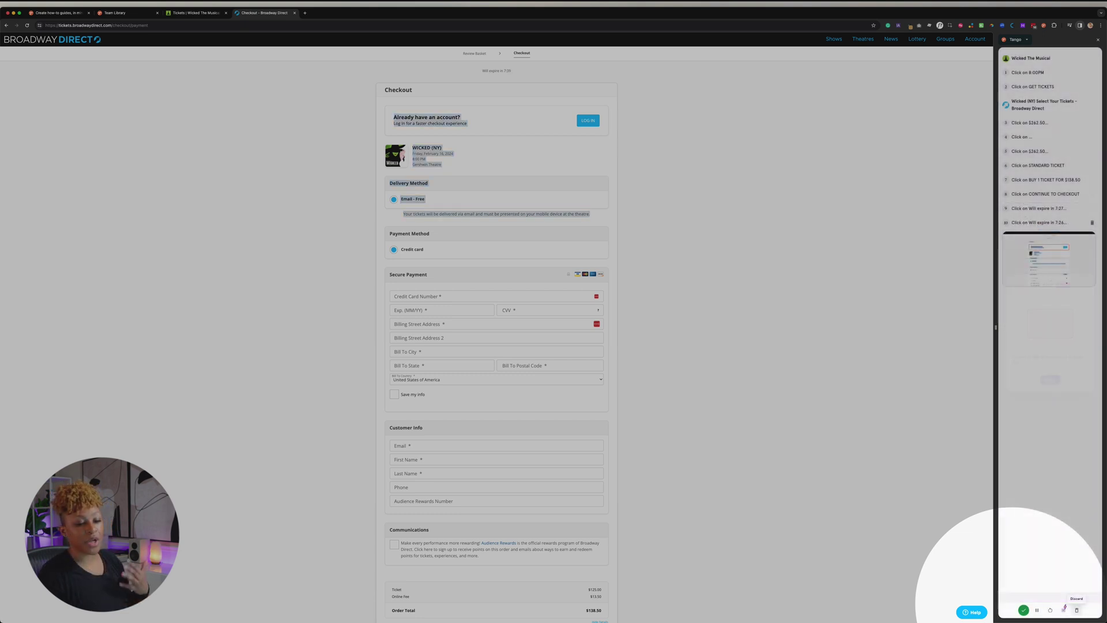
click(1024, 609)
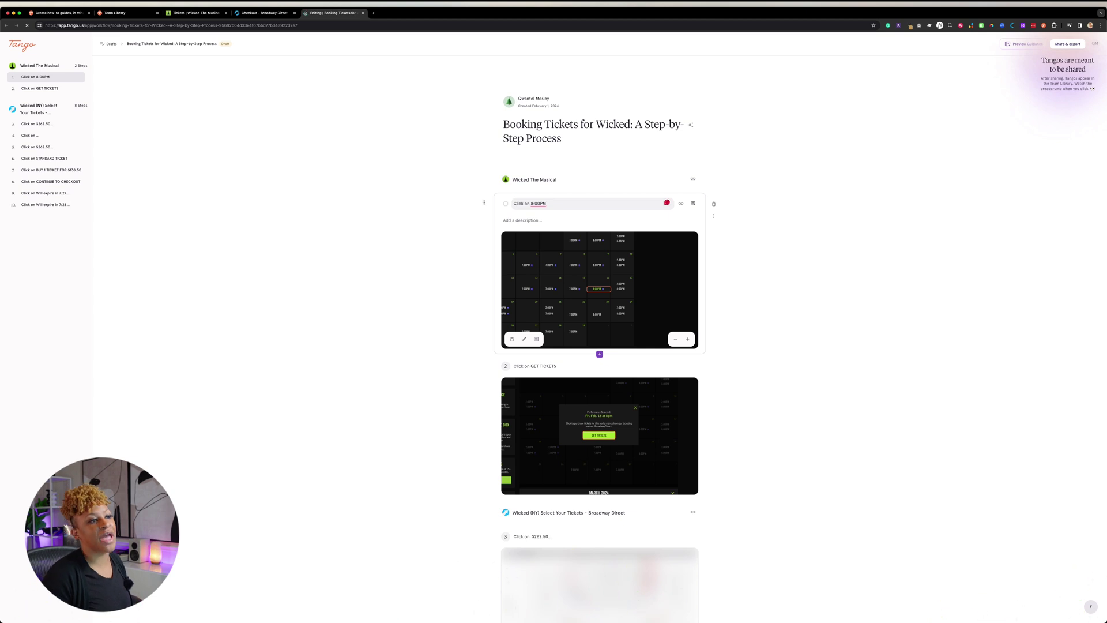
Review the guide's steps and move the 'Click on ...' step down to position 6 in the sidebar
click(589, 132)
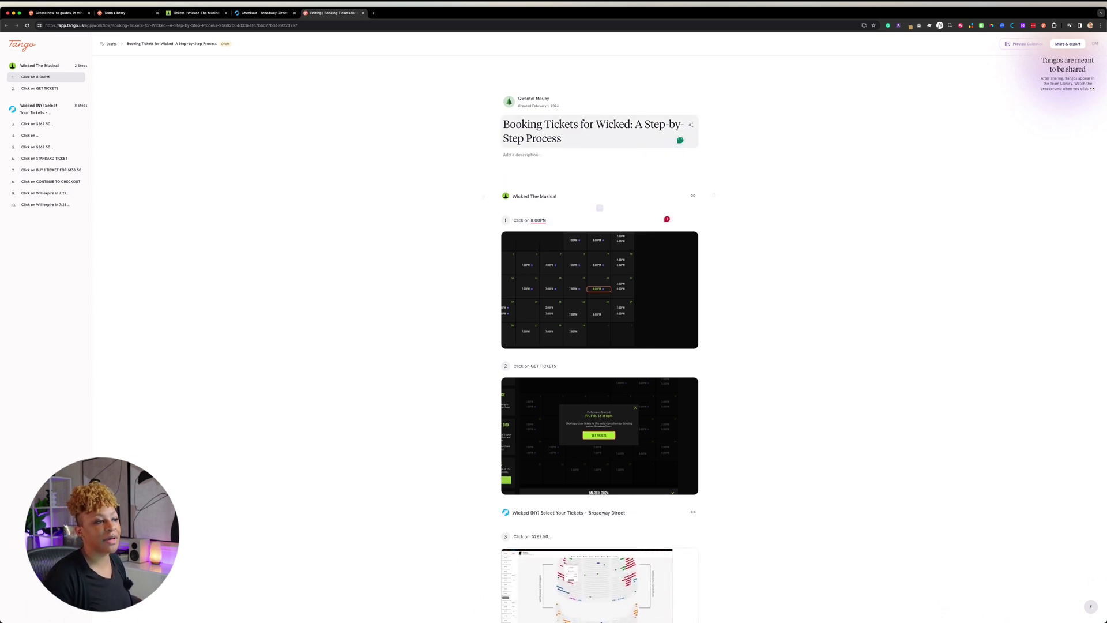
scroll(514, 111, down, 5)
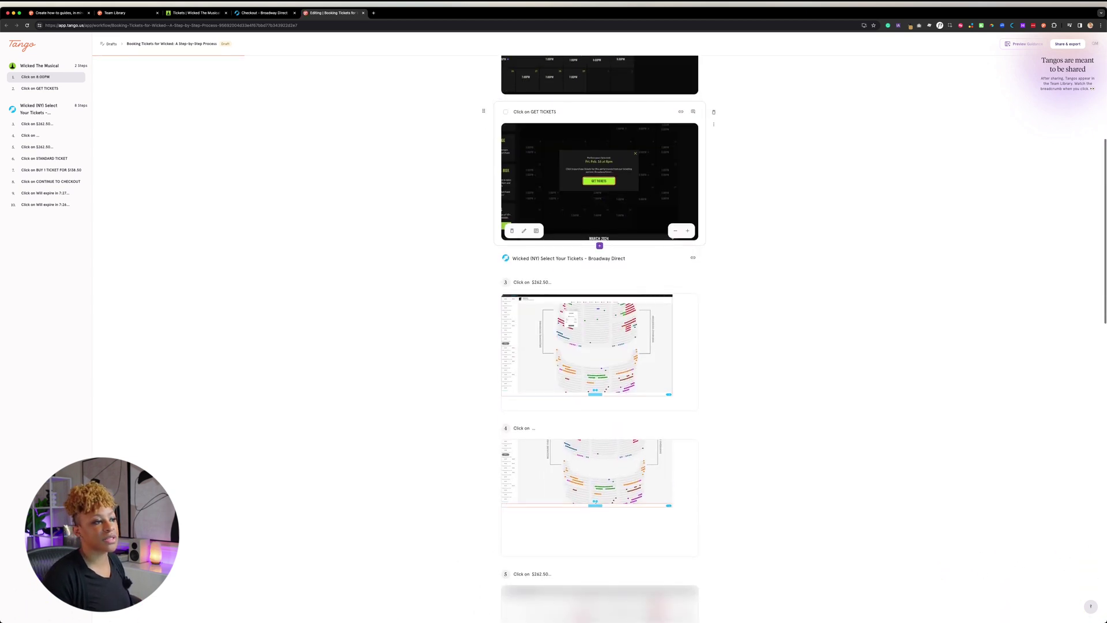
scroll(513, 111, down, 5)
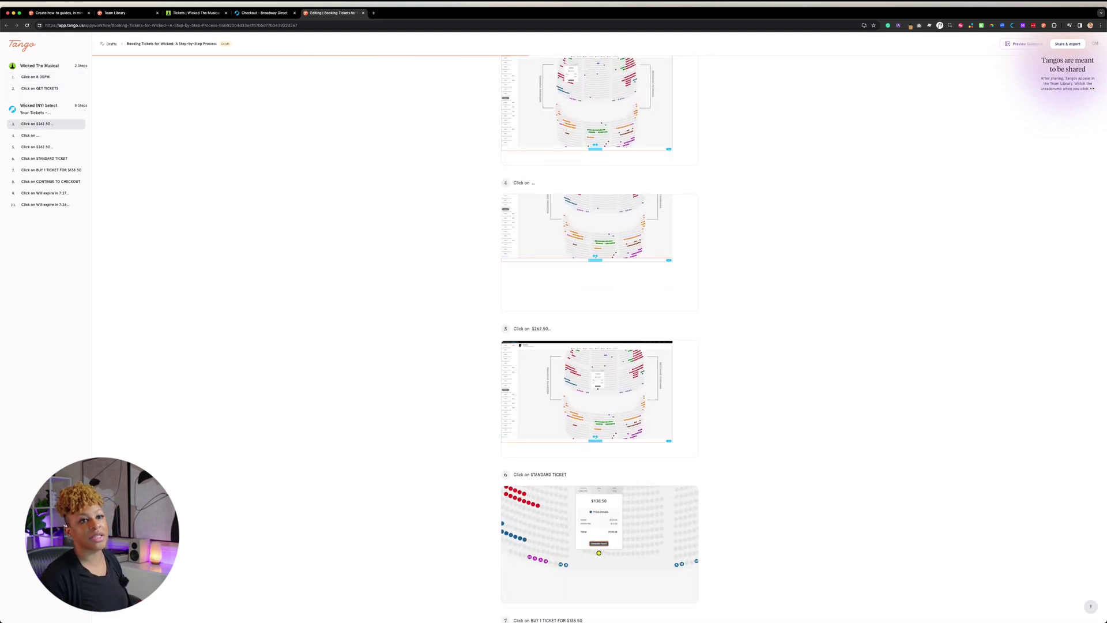
scroll(600, 231, down, 6)
scroll(599, 312, up, 12)
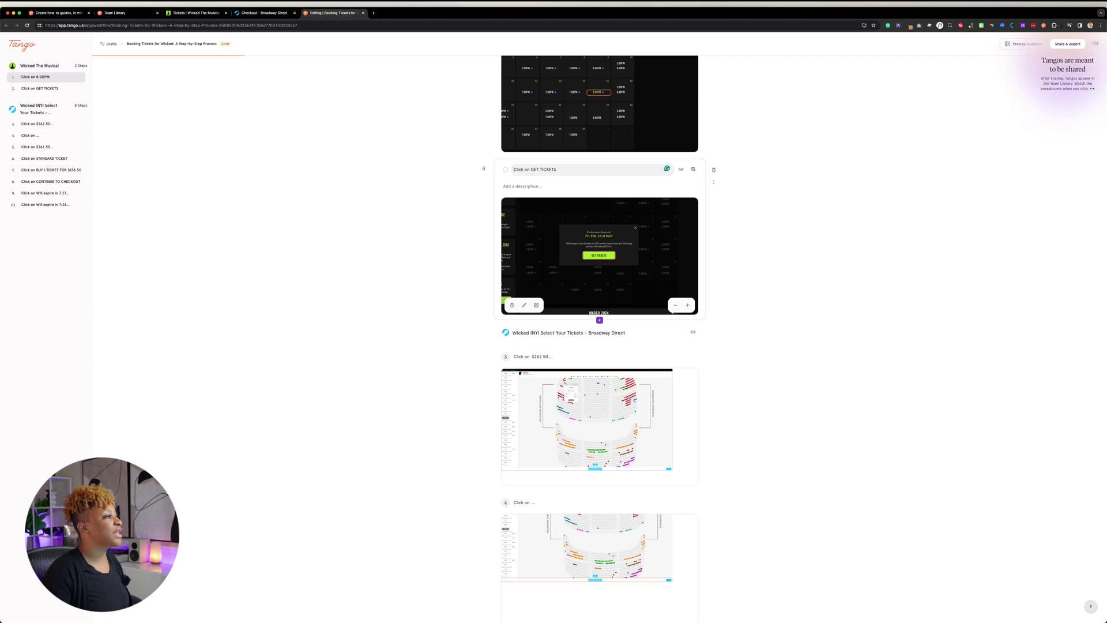
scroll(600, 312, down, 1)
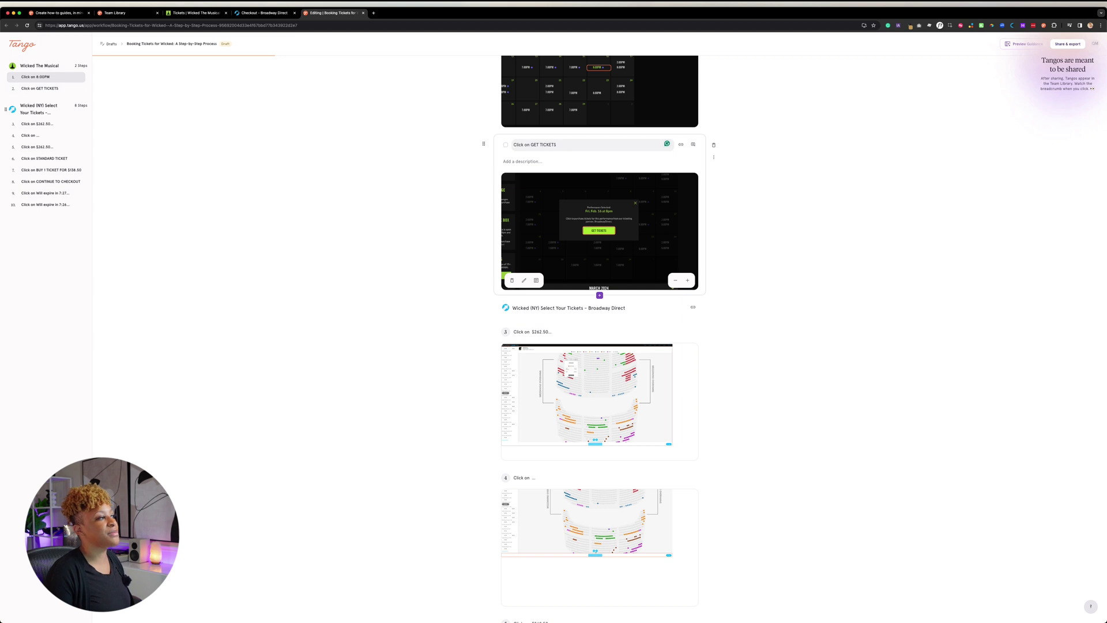
scroll(600, 311, down, 3)
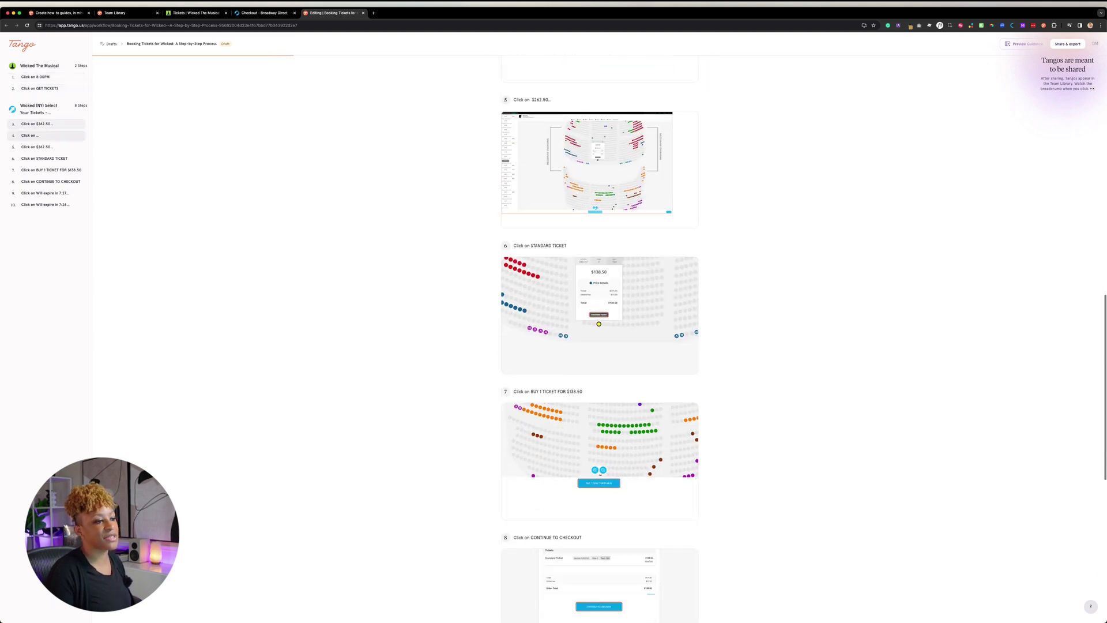
scroll(600, 346, down, 8)
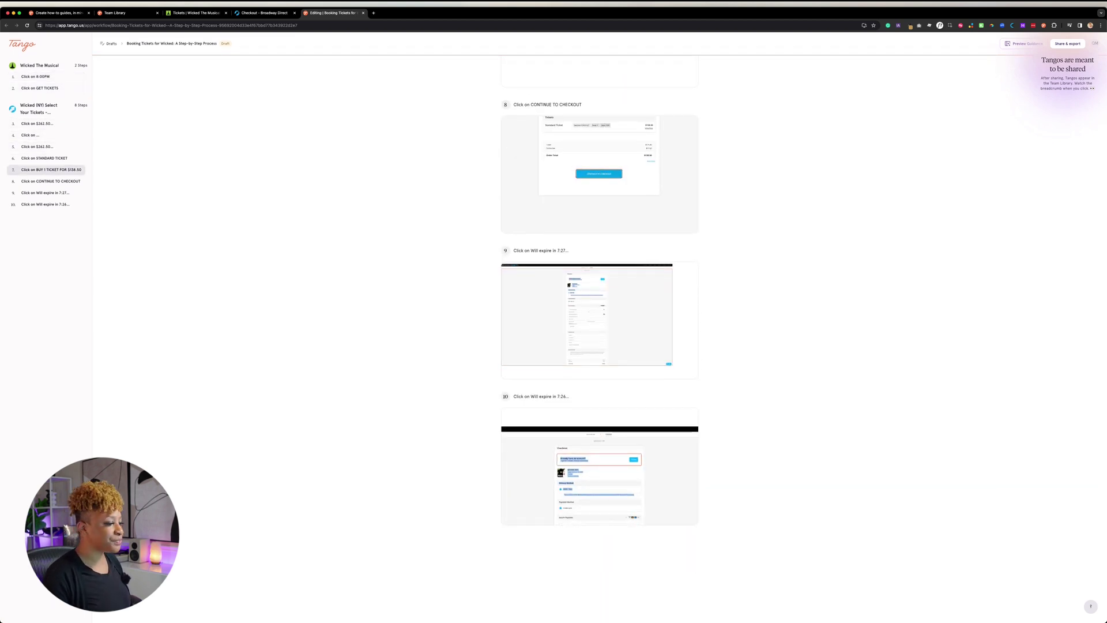
click(37, 124)
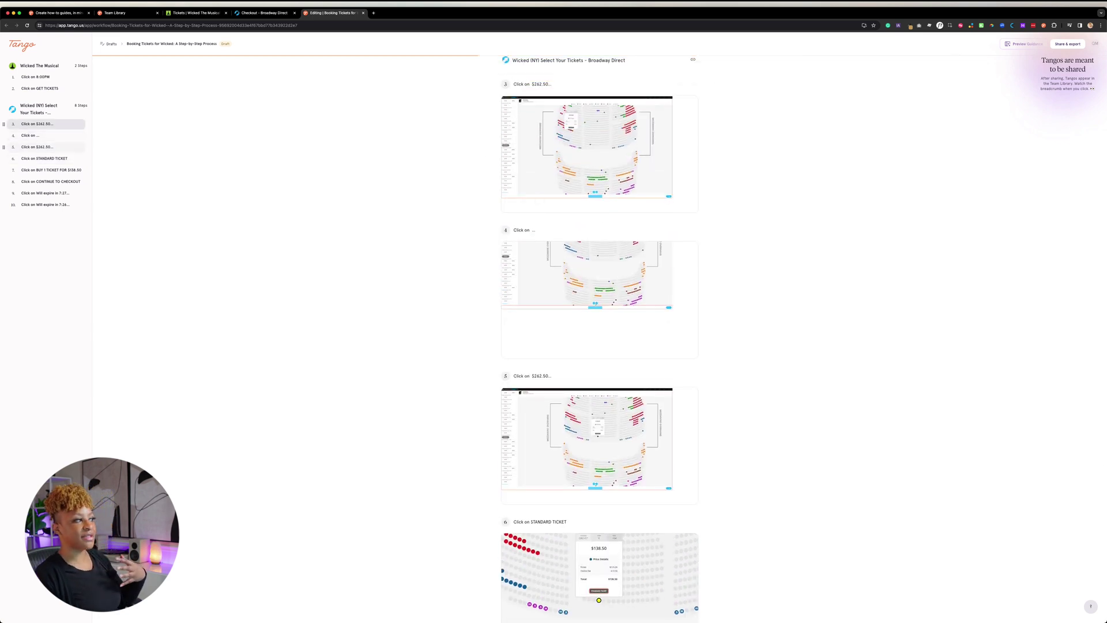
drag(3, 135, 6, 135)
Move the 'Click on $262.50' step card above 'Click on GET TICKETS'
scroll(496, 151, up, 2)
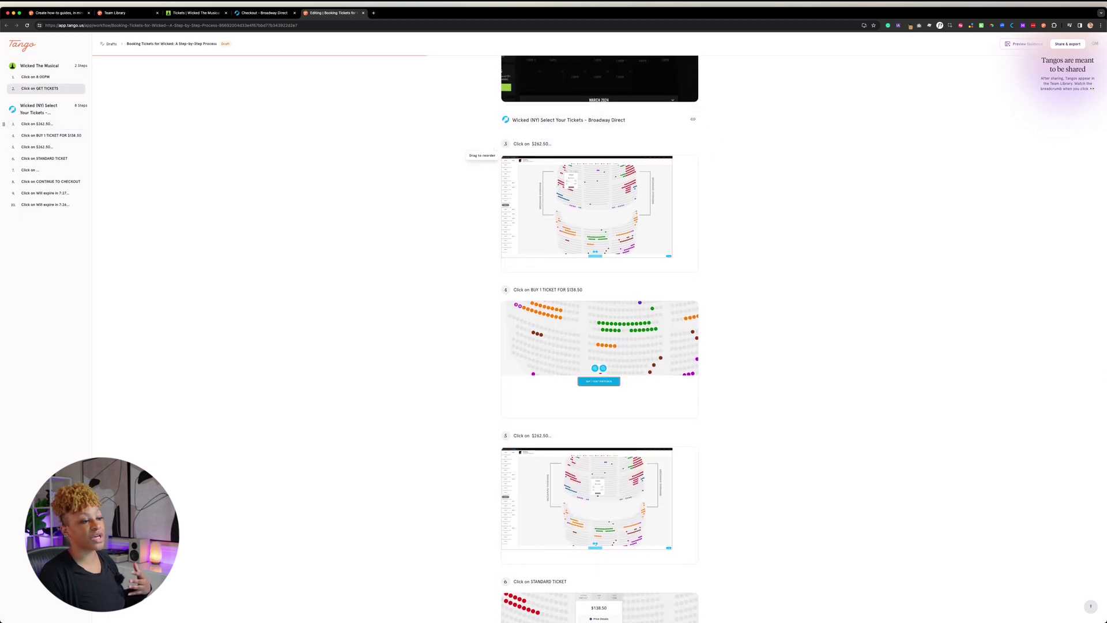
scroll(496, 152, up, 3)
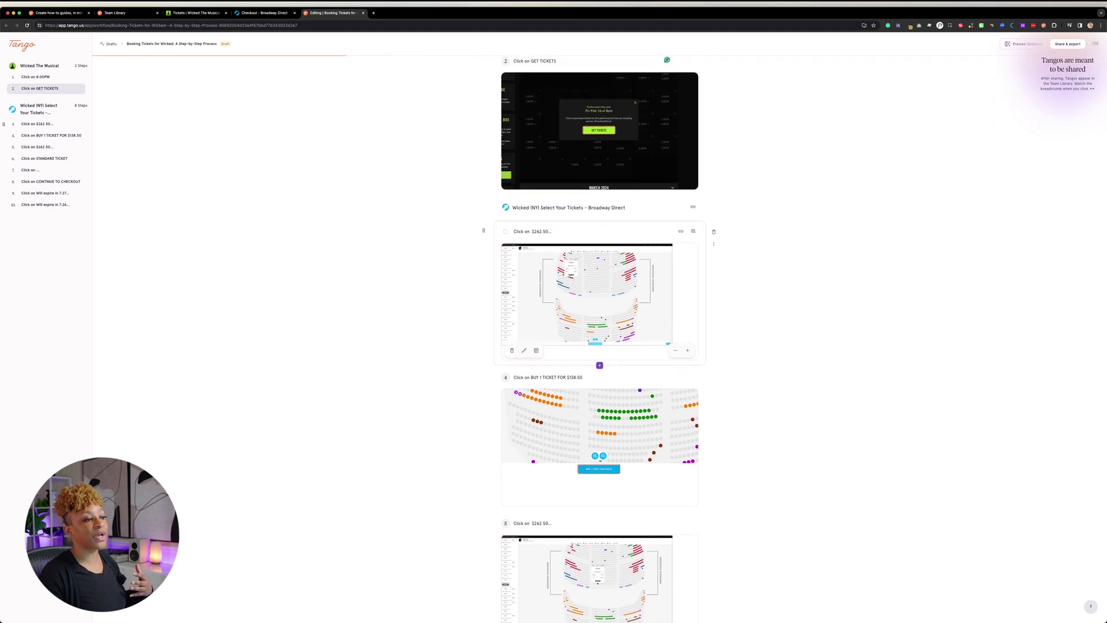
drag(483, 232, 484, 72)
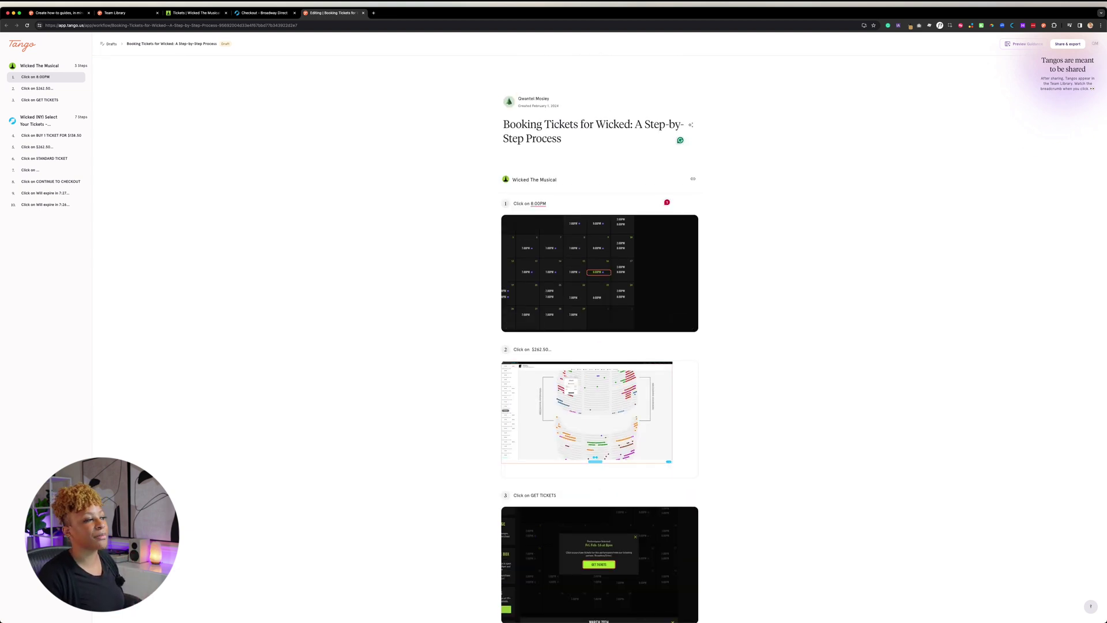
Reopen the Booking Tickets for Wicked draft from Drafts and choose Share & export
click(111, 44)
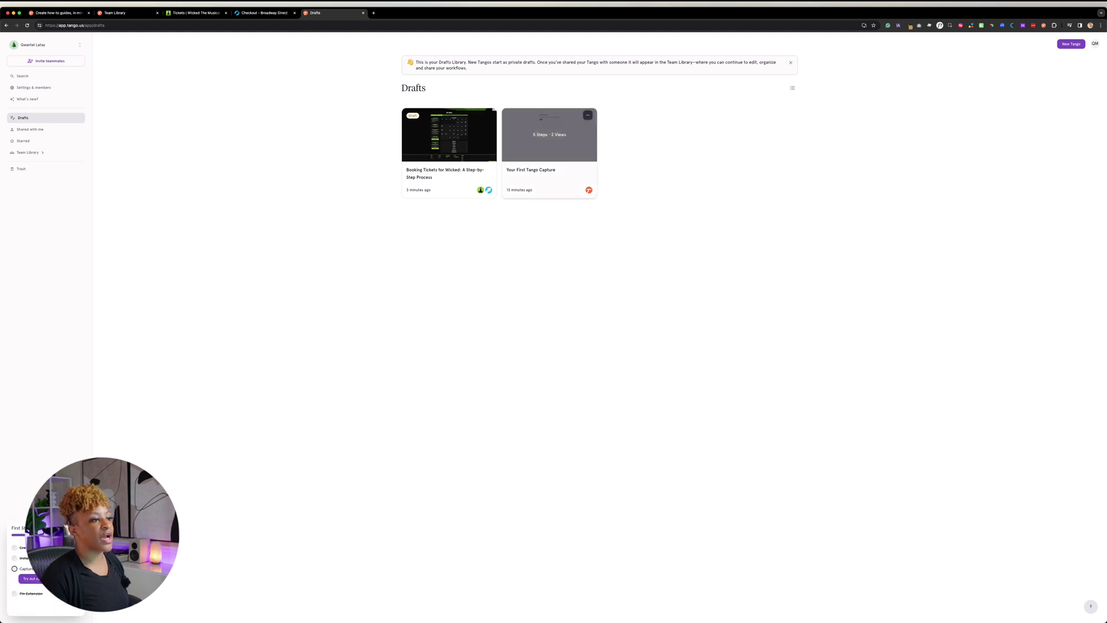
click(588, 114)
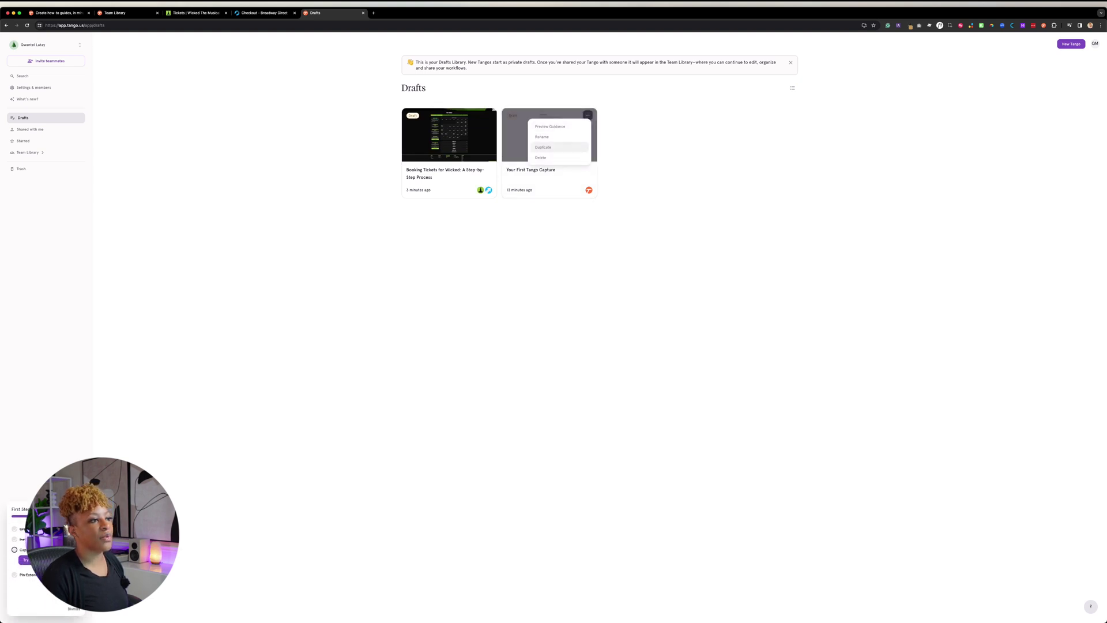
key(Escape)
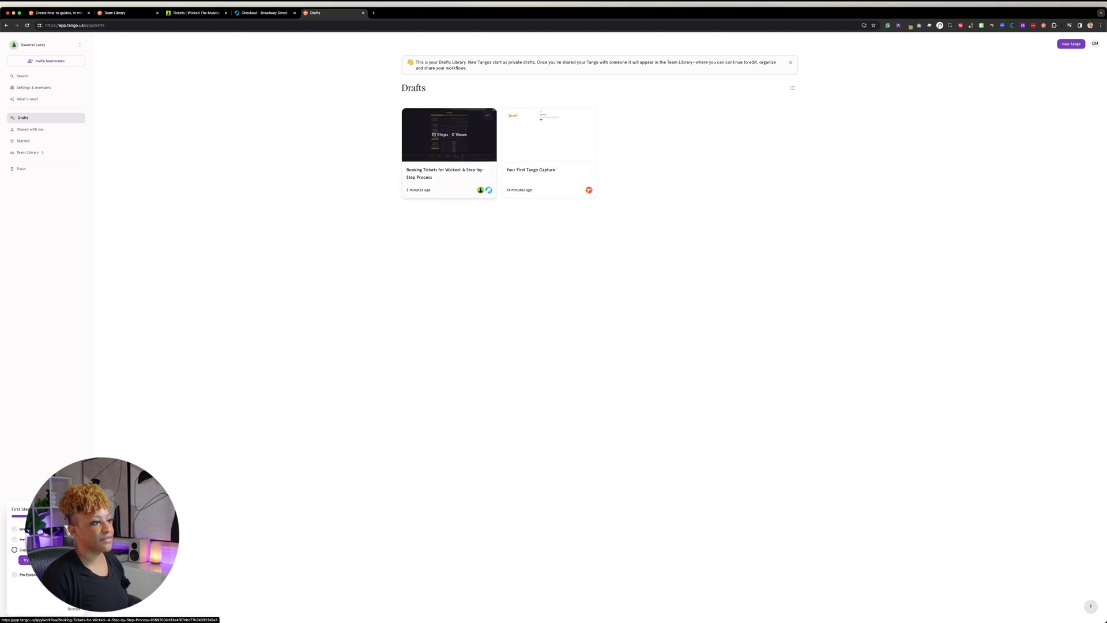
click(487, 115)
key(Escape)
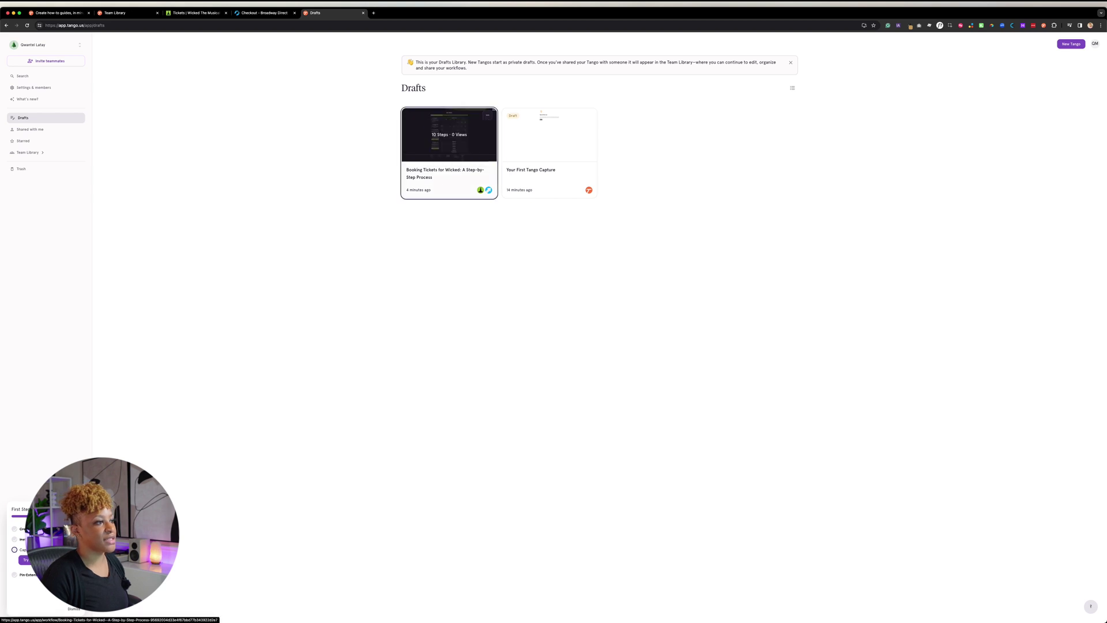
key(Return)
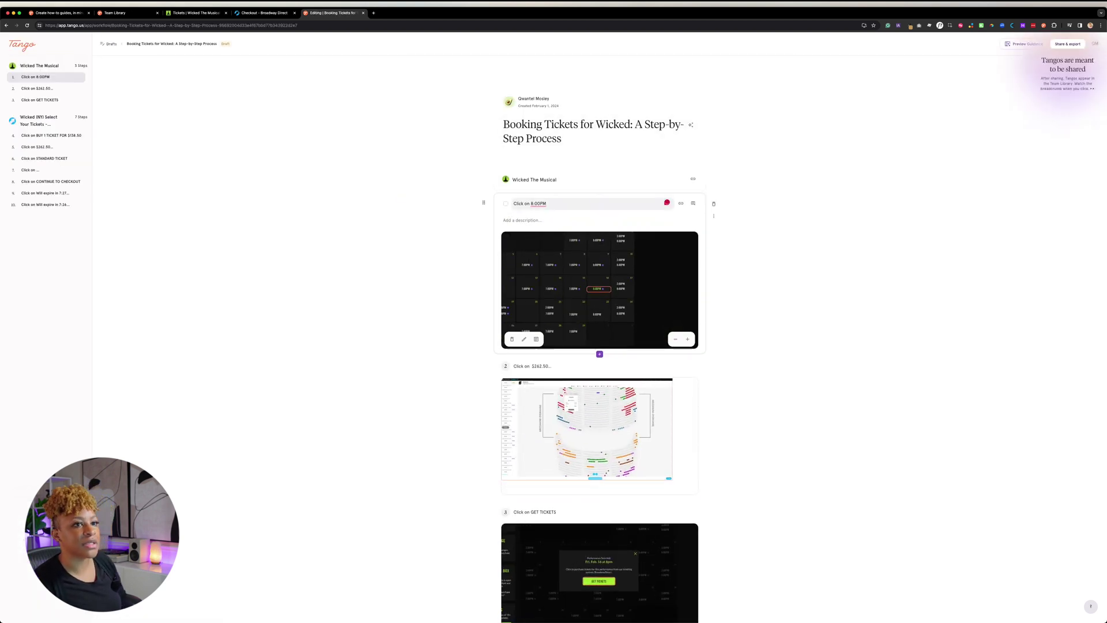
click(1067, 44)
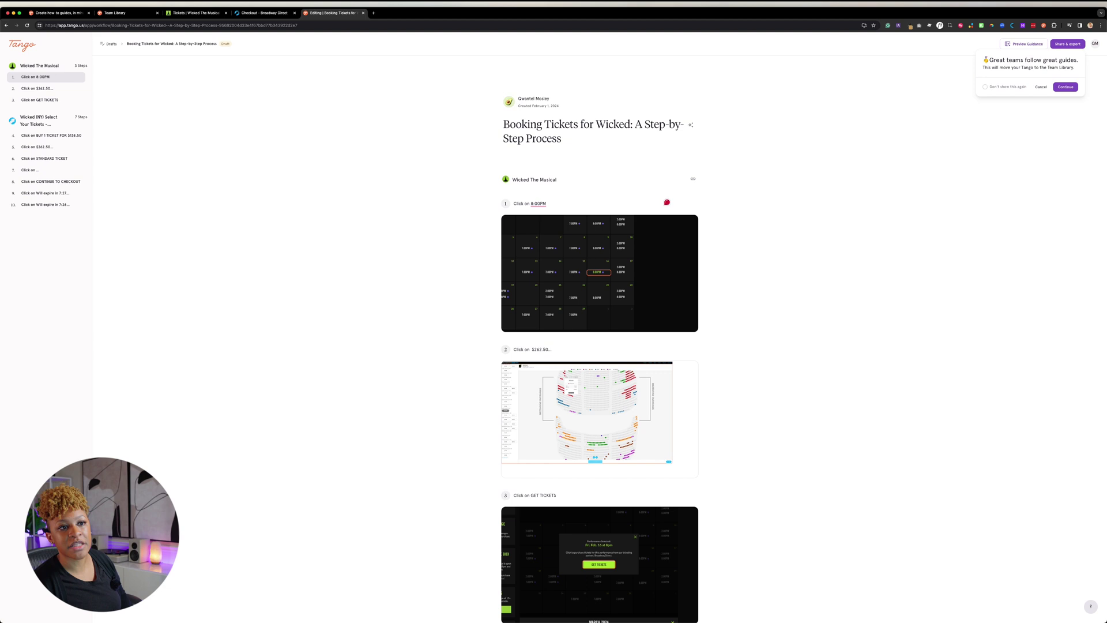
Move the guide to the Team Library, invite an email, open its share link, and view Embed and Export
click(1065, 86)
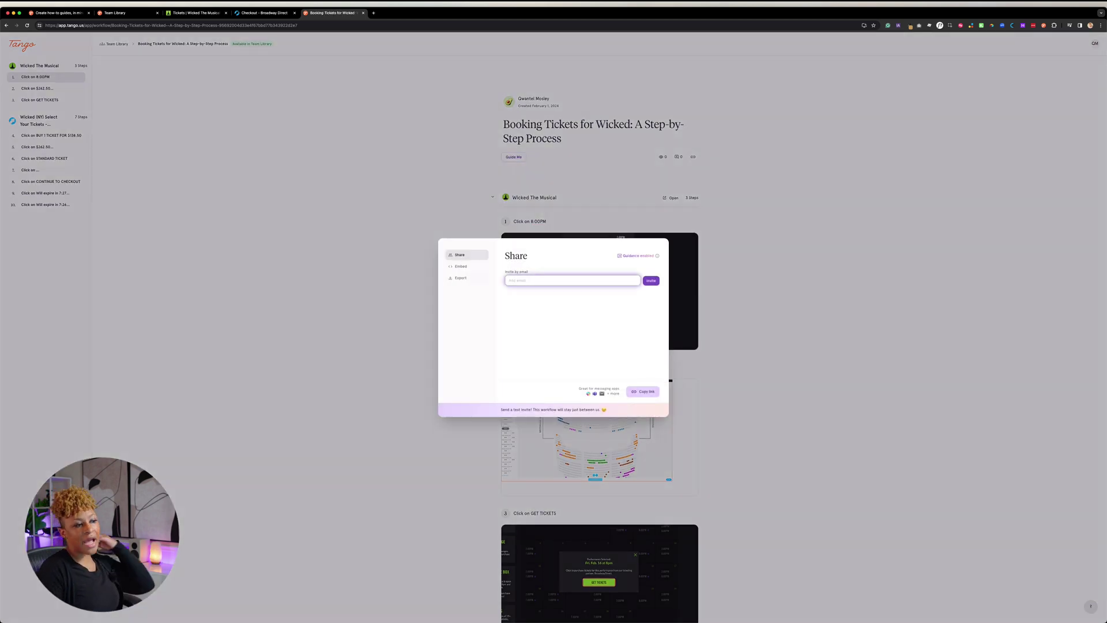
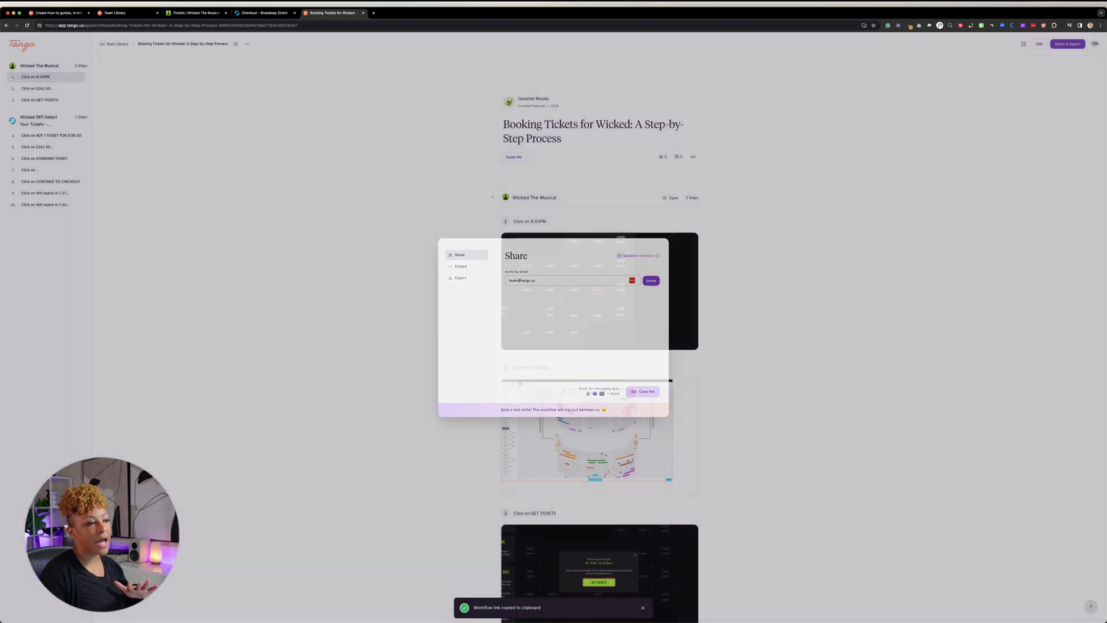
key(super+t)
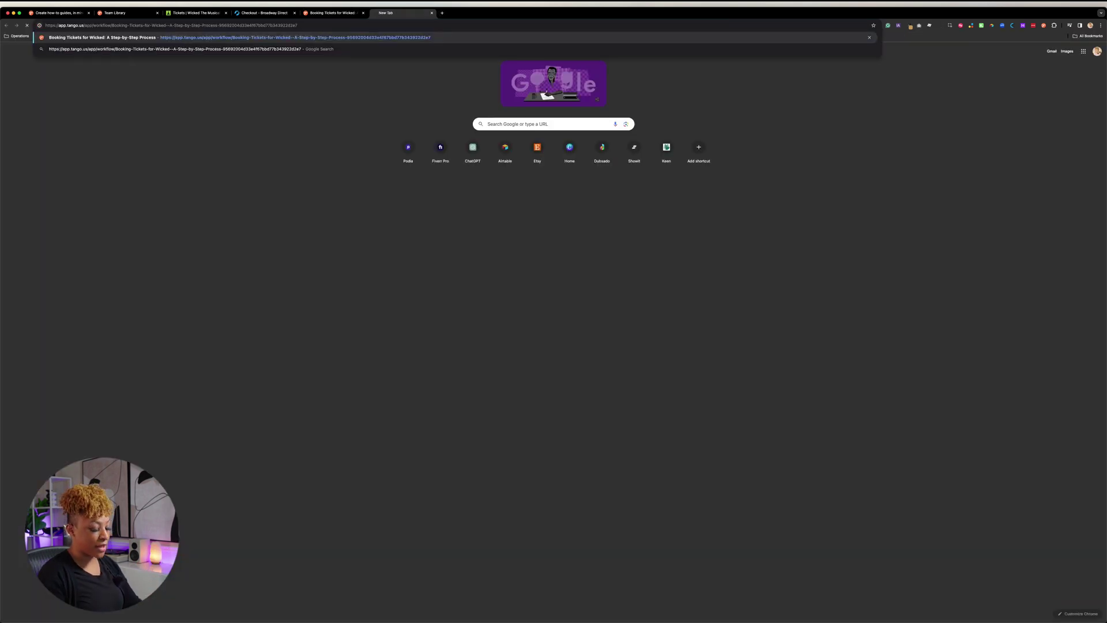
key(Return)
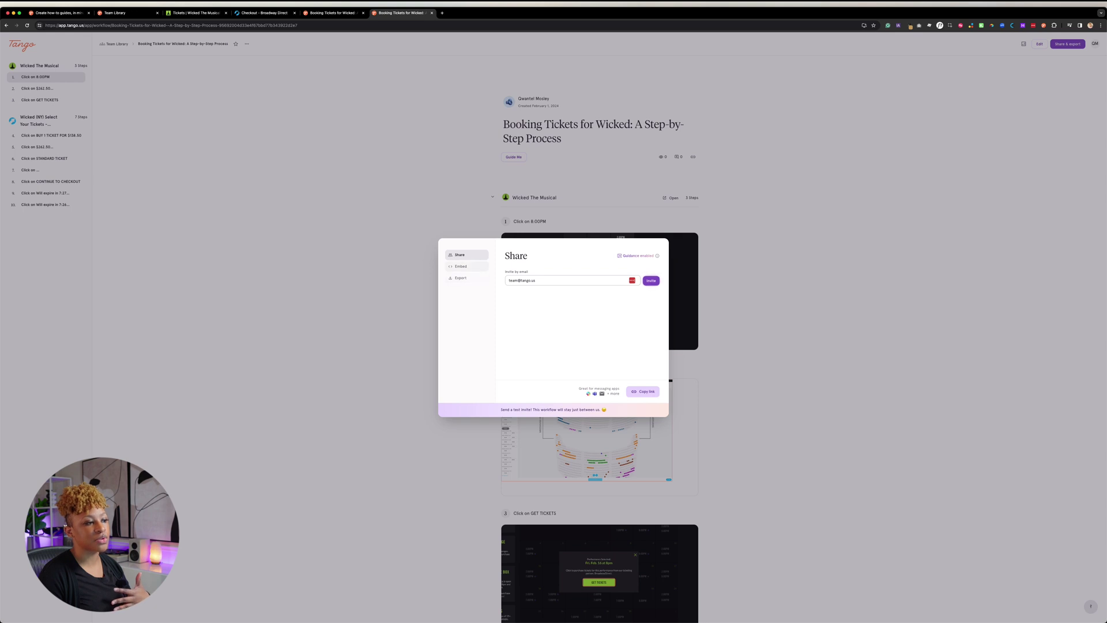
click(462, 265)
click(472, 277)
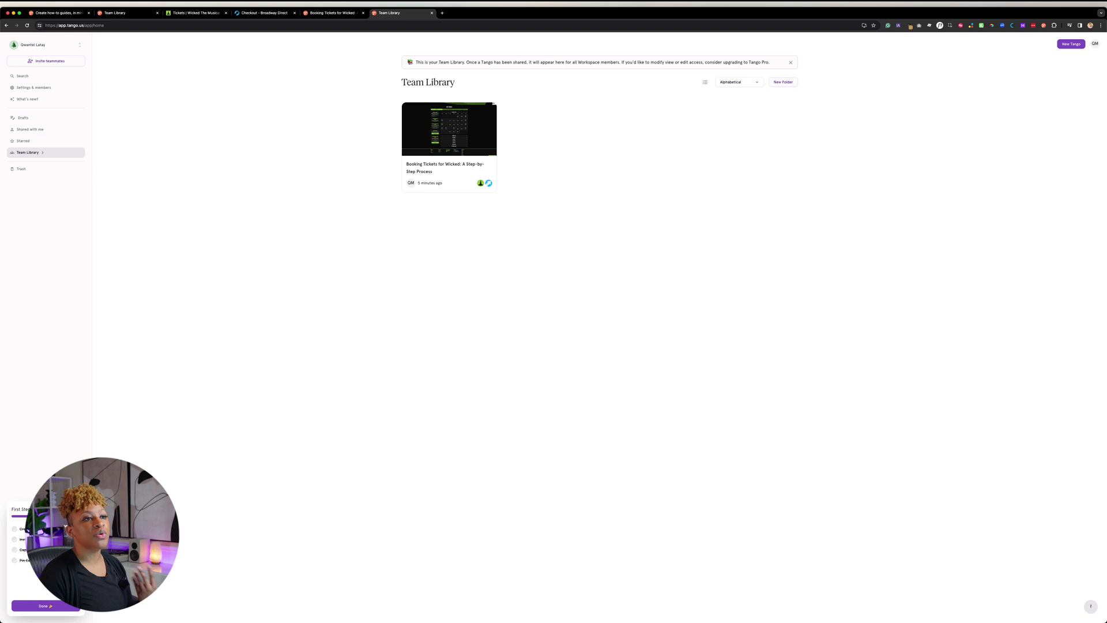
Create a folder named 'Operations' with access kept as 'Anyone with the link'
click(783, 82)
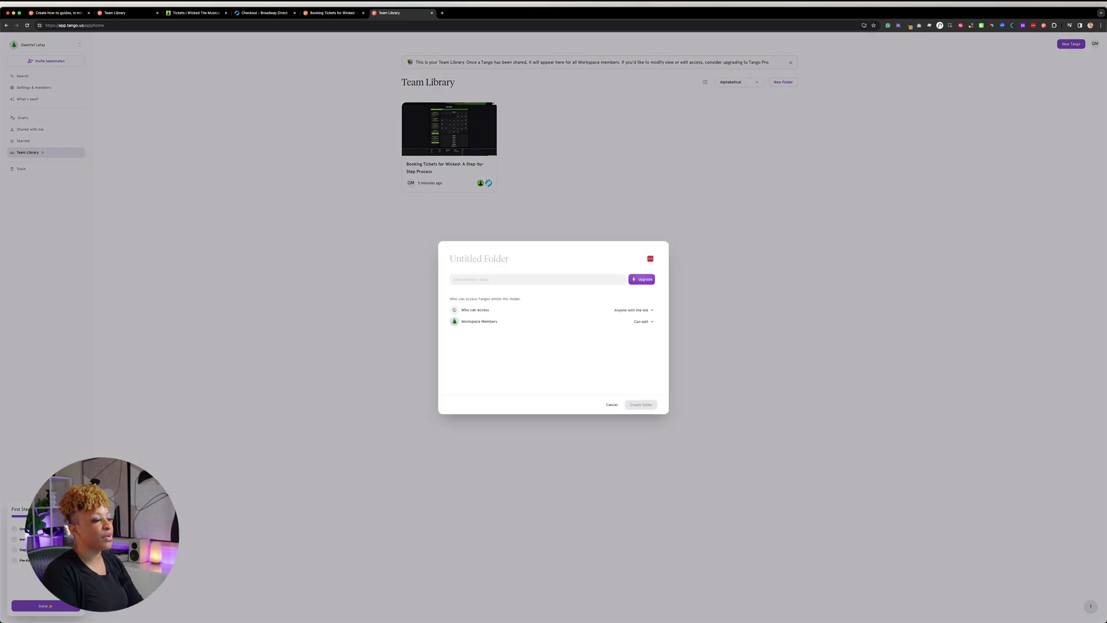
text(T)
key(BackSpace)
text(O)
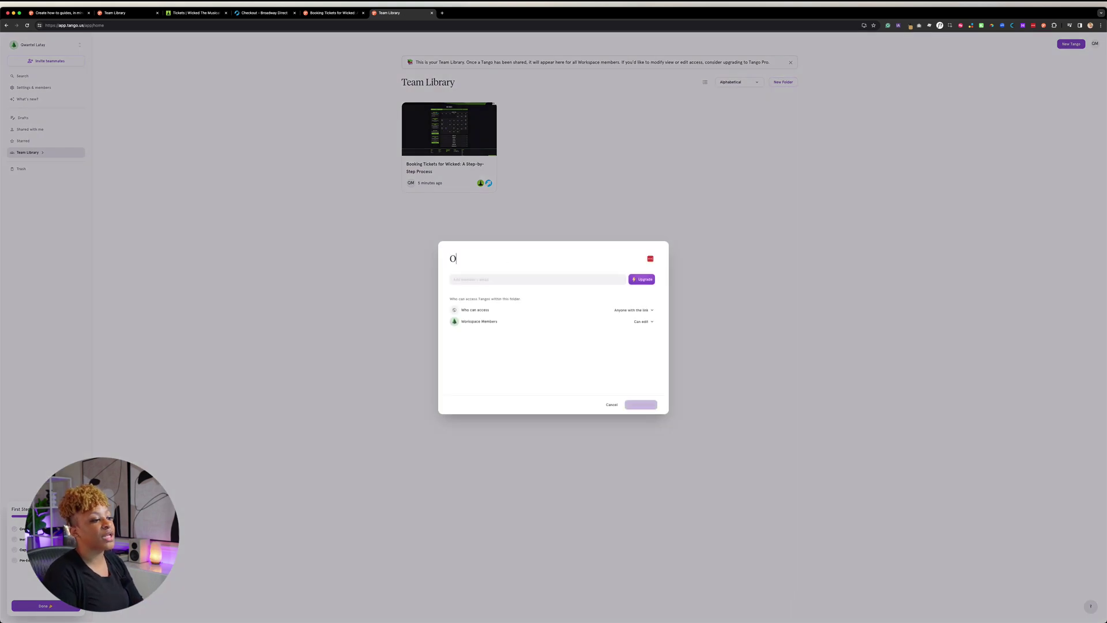
text(perations)
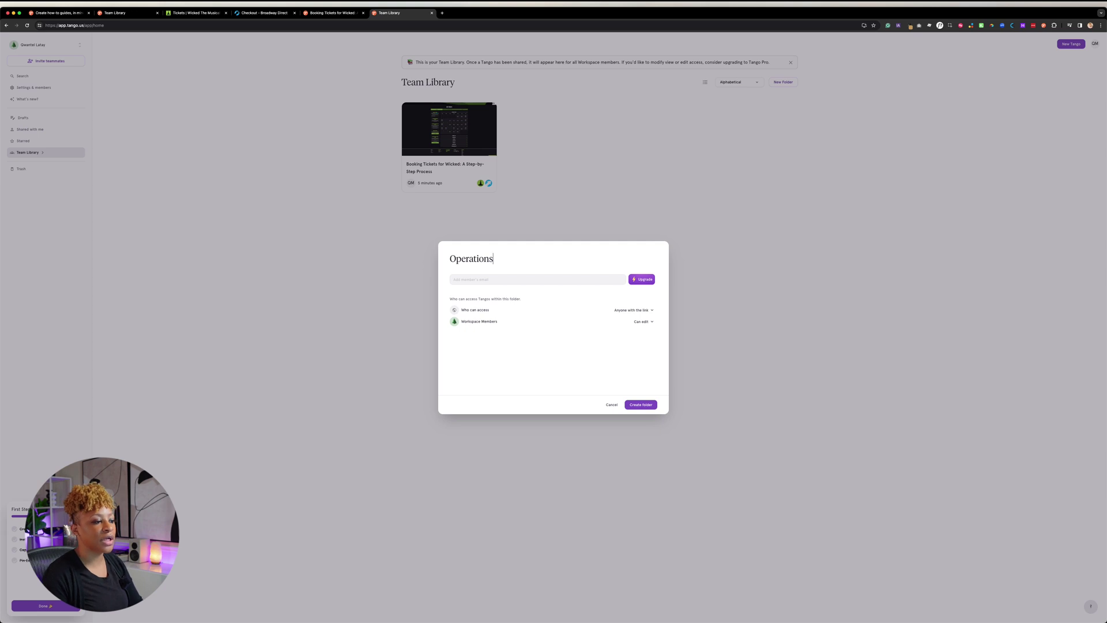
click(634, 310)
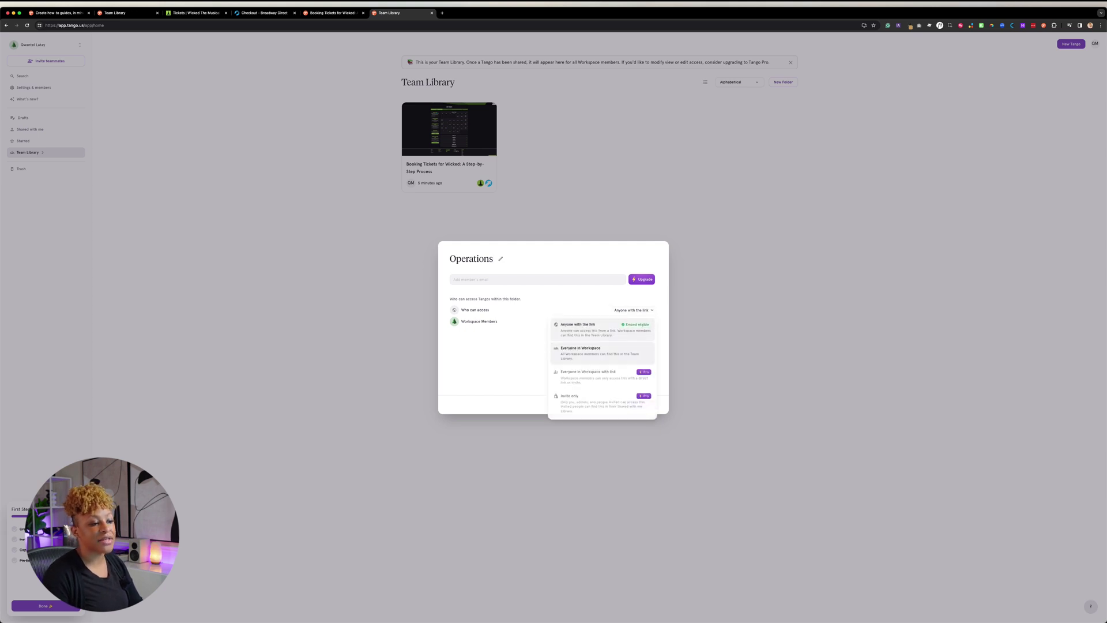
click(600, 328)
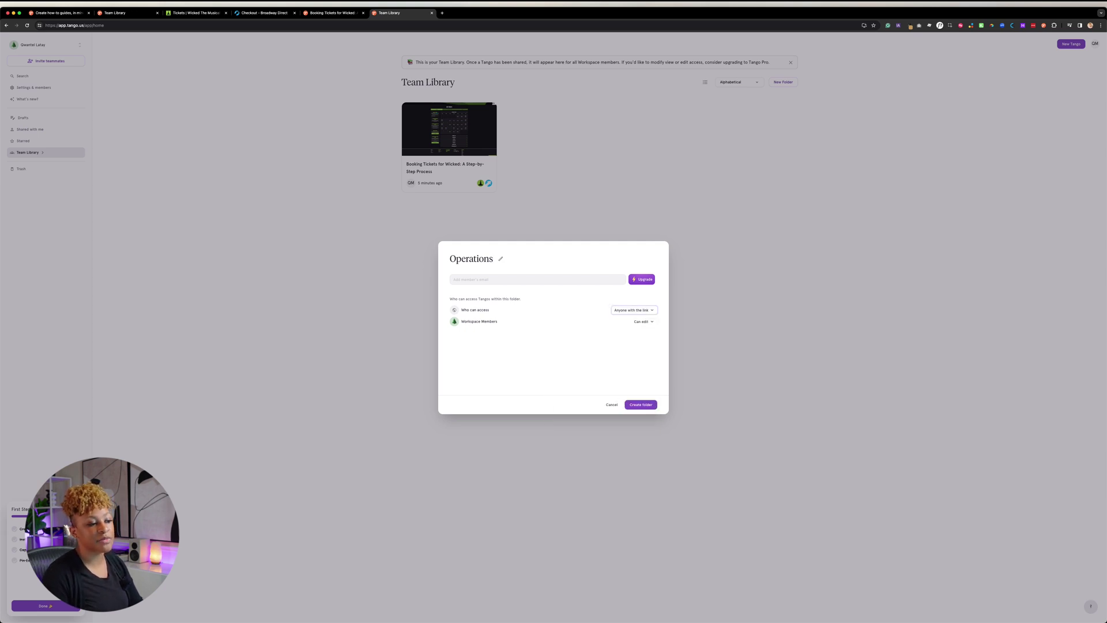
click(641, 404)
Move the Booking Tickets for Wicked guide into the Operations folder and confirm
drag(449, 145, 438, 106)
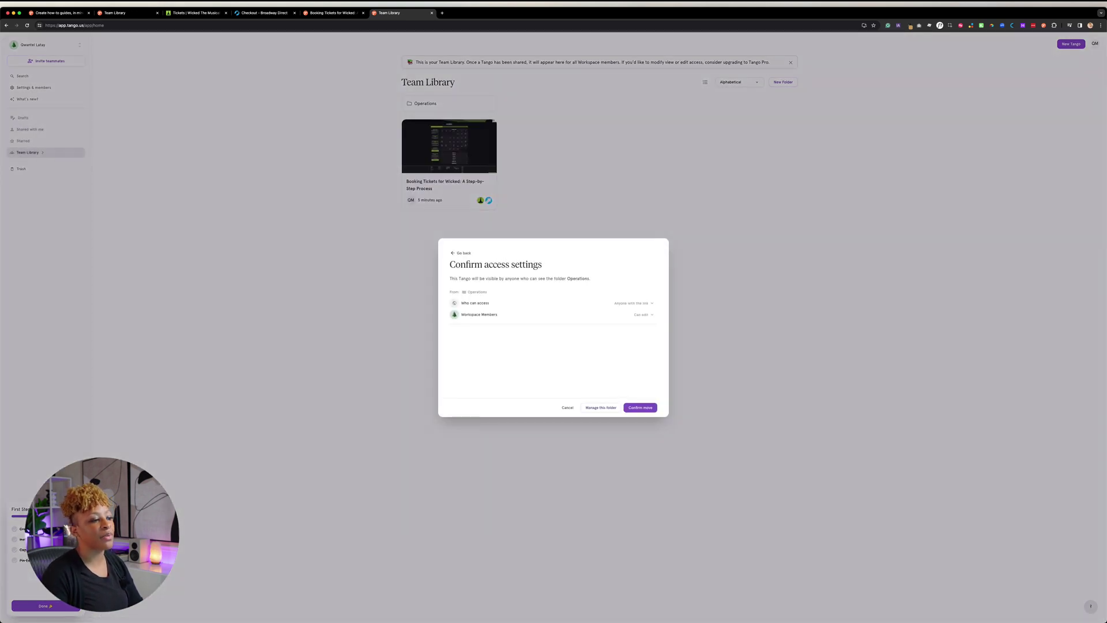
click(641, 407)
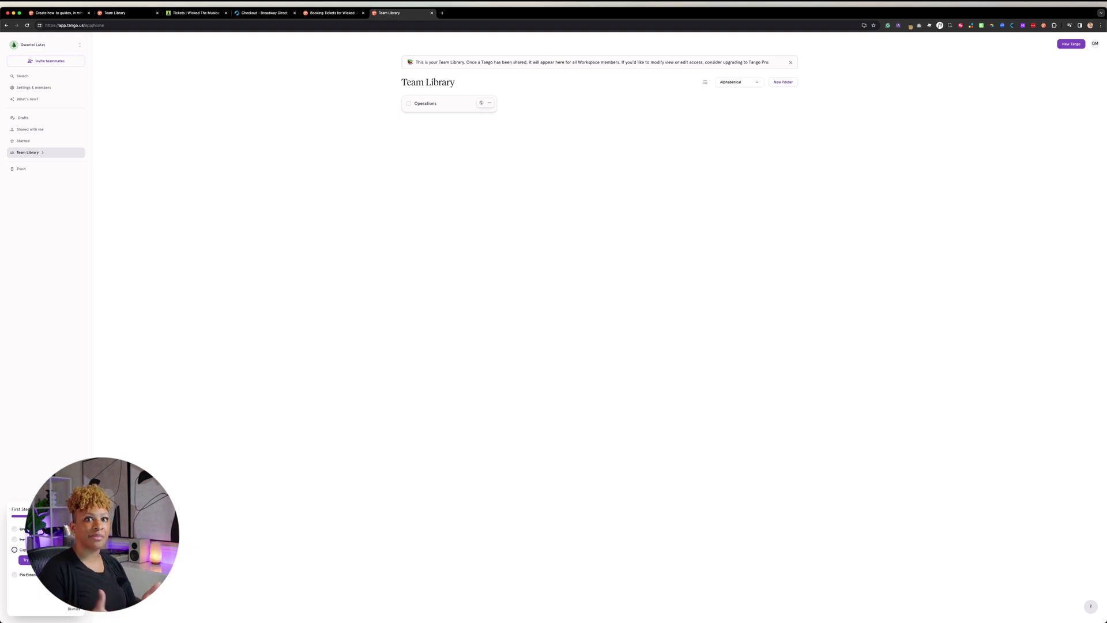
click(27, 99)
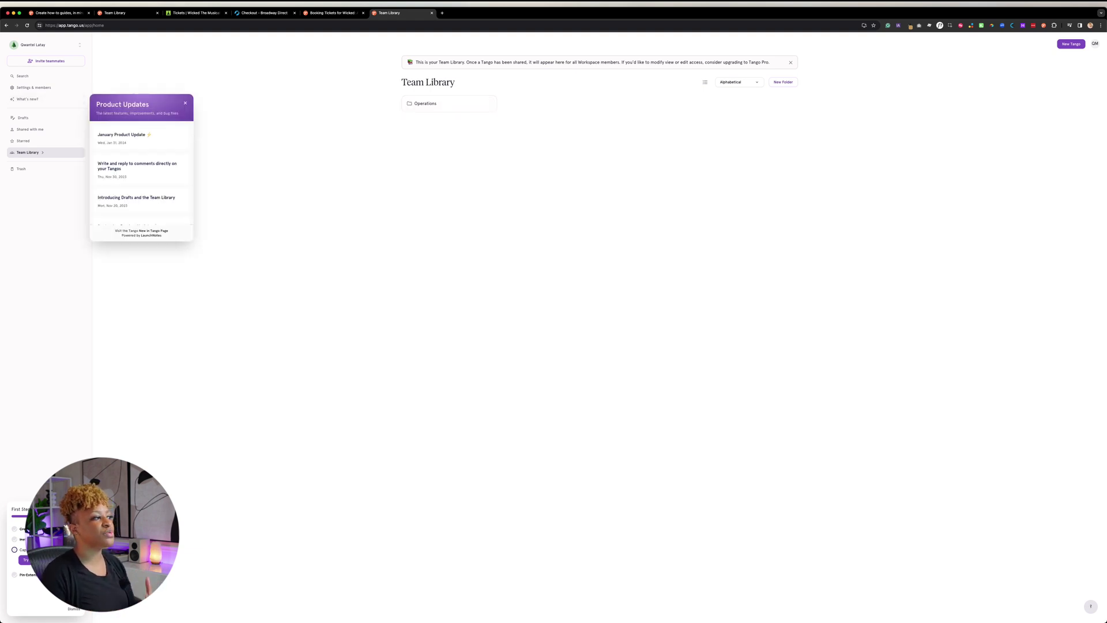
key(Escape)
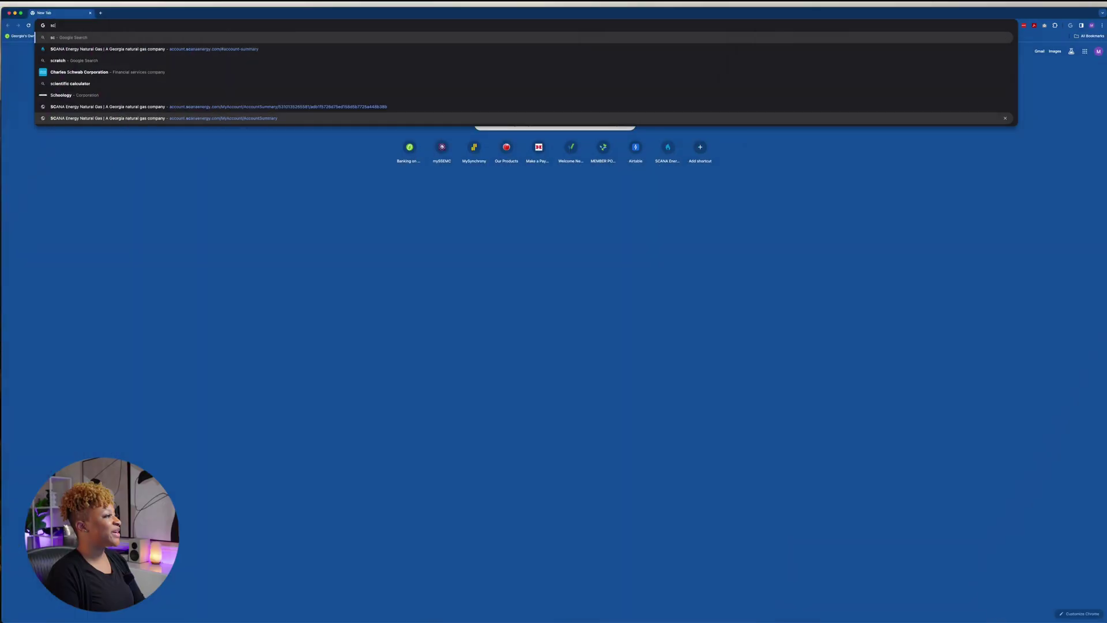
Search Google for 'scribehow' and open the 'Scribe | Create Step-by-Step Guides' result
text(scr)
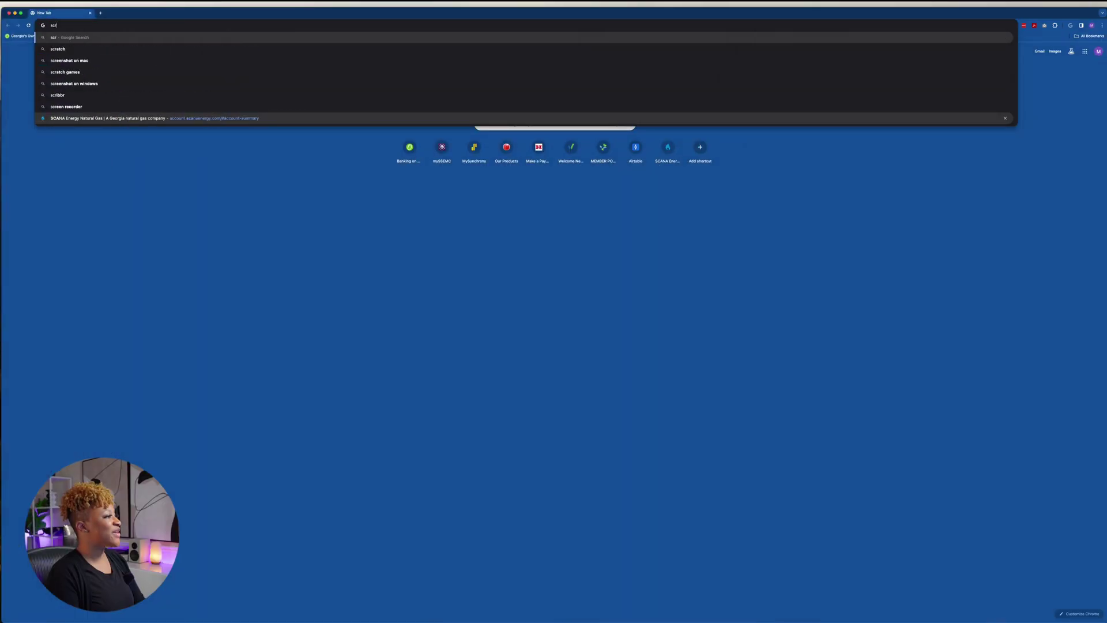
text(ibehow)
key(Return)
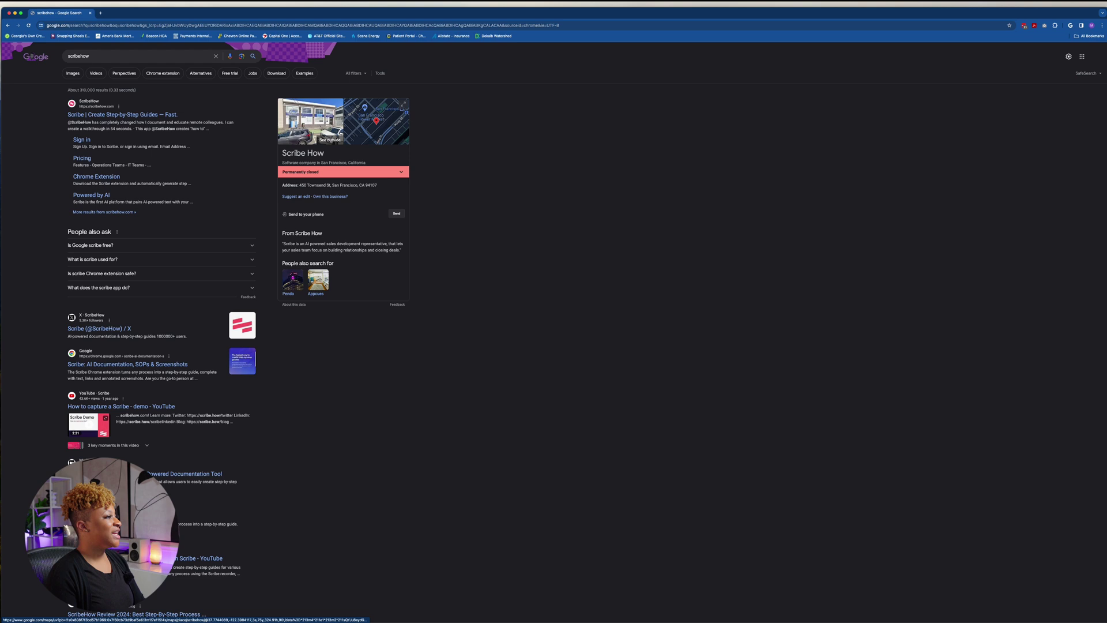
click(133, 114)
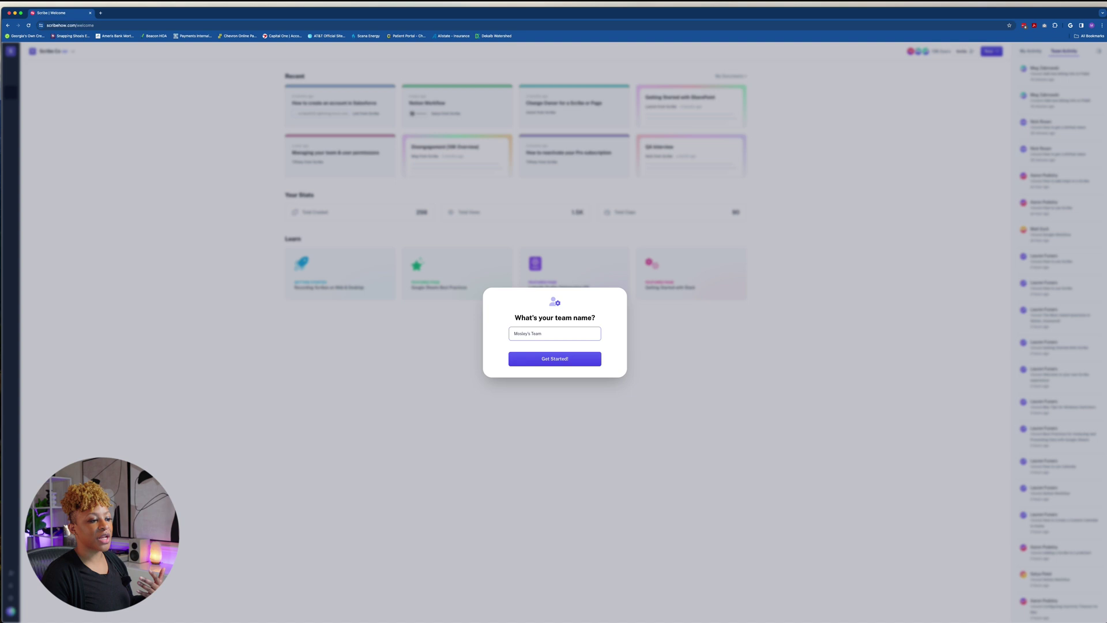
Create the team, add the Scribe extension to Chrome, and answer the survey 'Something else: Qwante'
key(Return)
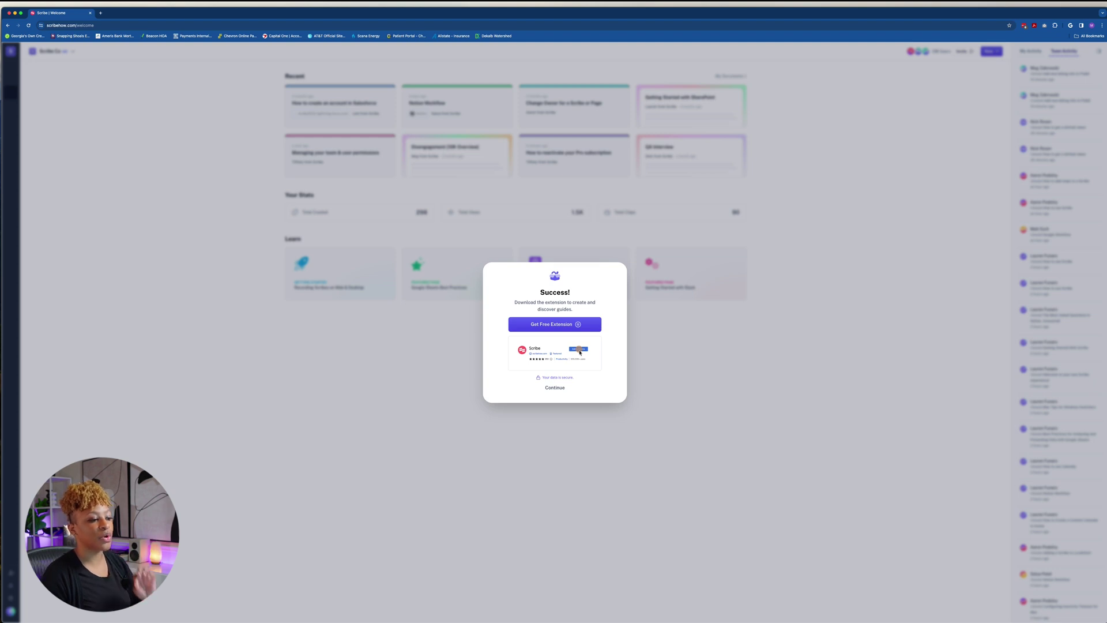
key(Return)
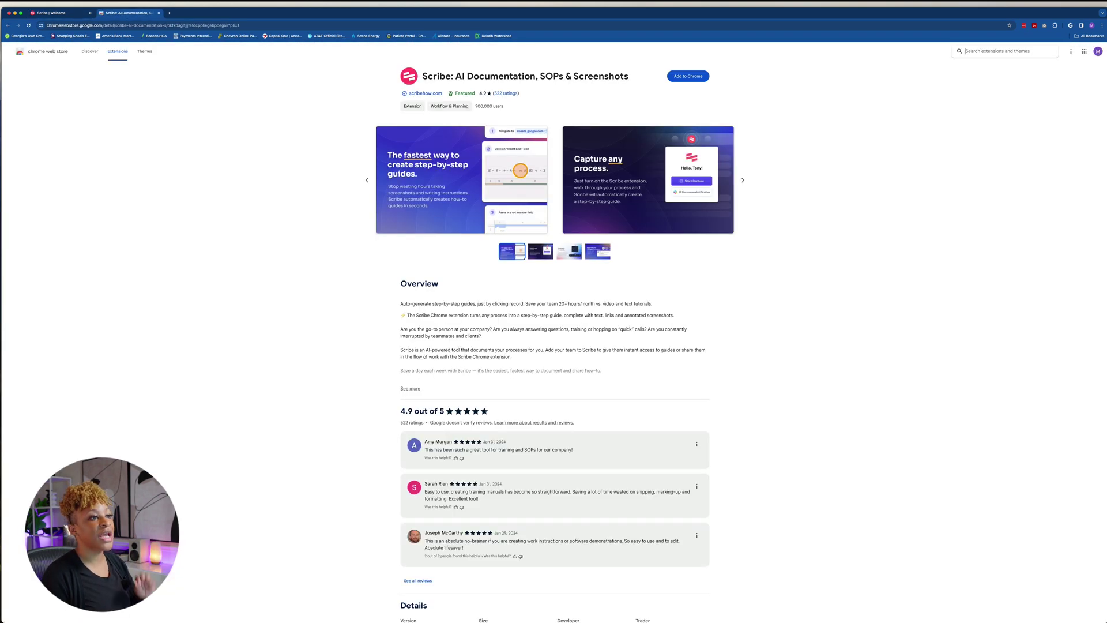
click(688, 76)
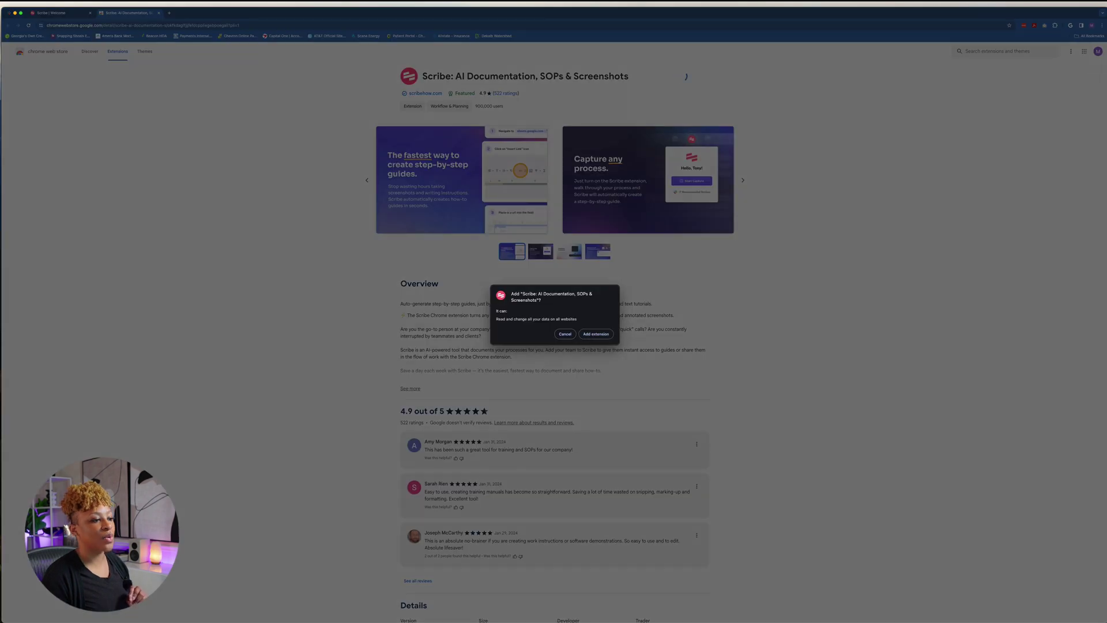
click(596, 334)
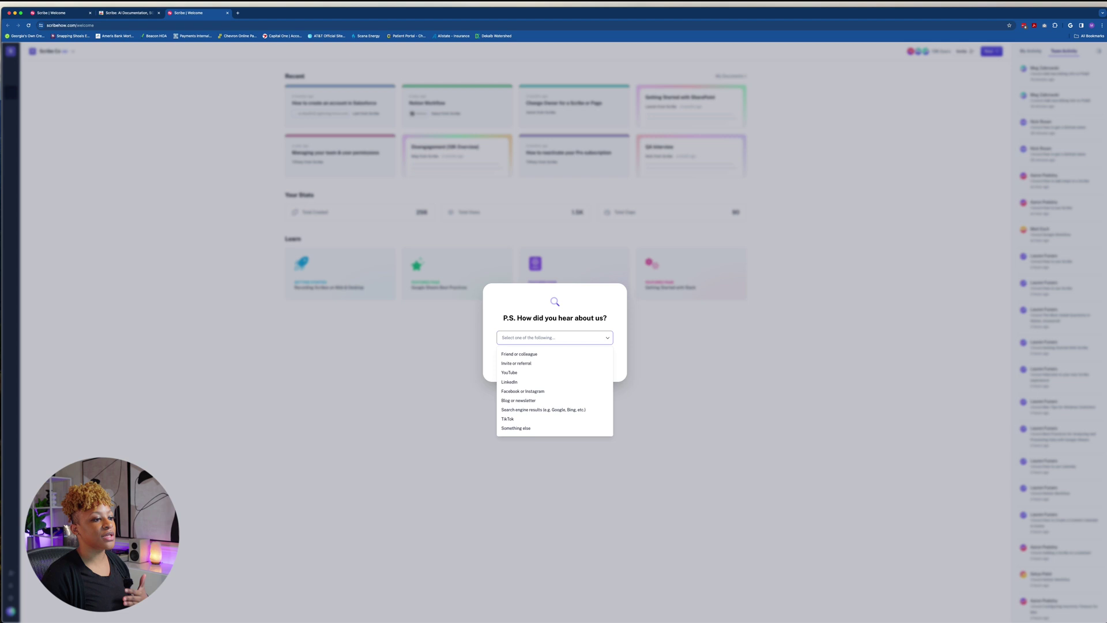
click(516, 428)
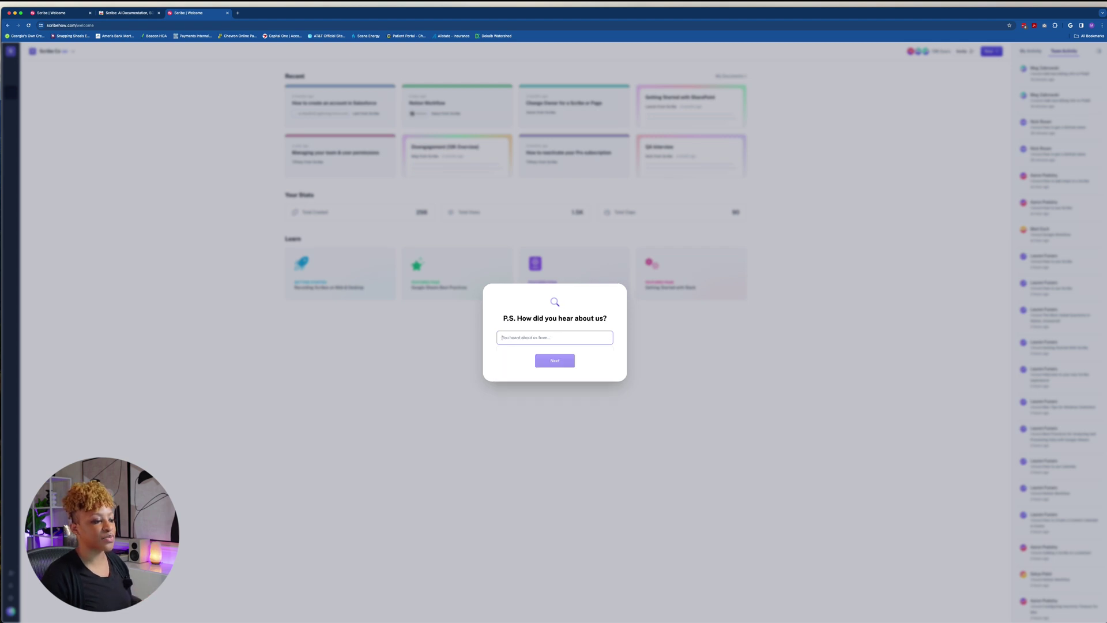
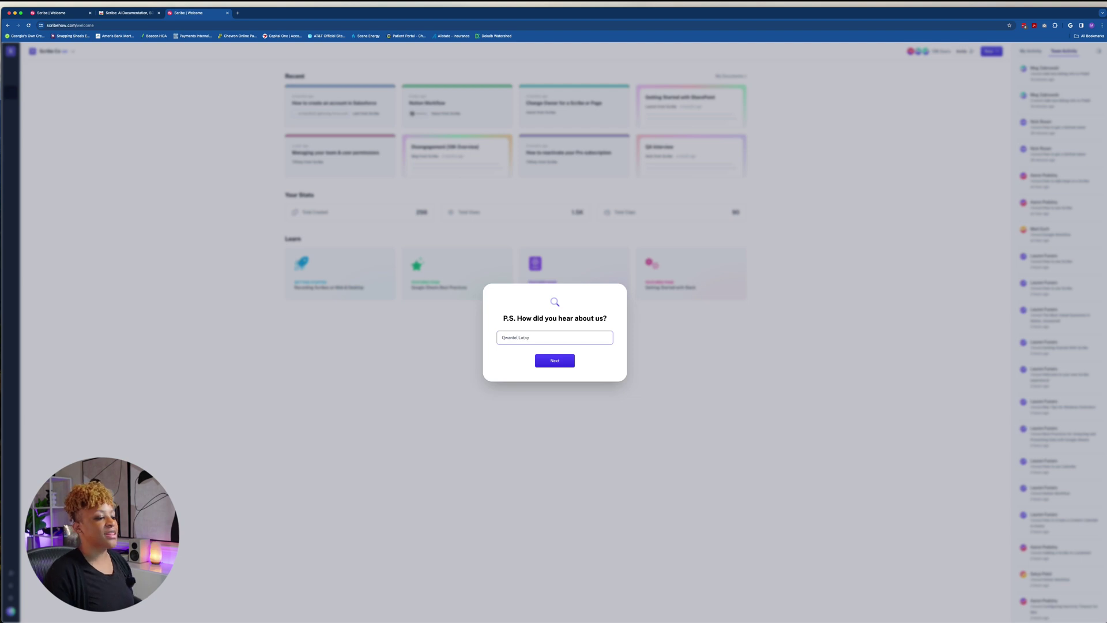
Submit the 'Qwante' survey answer to finish onboarding and open a fresh browser tab
key(Return)
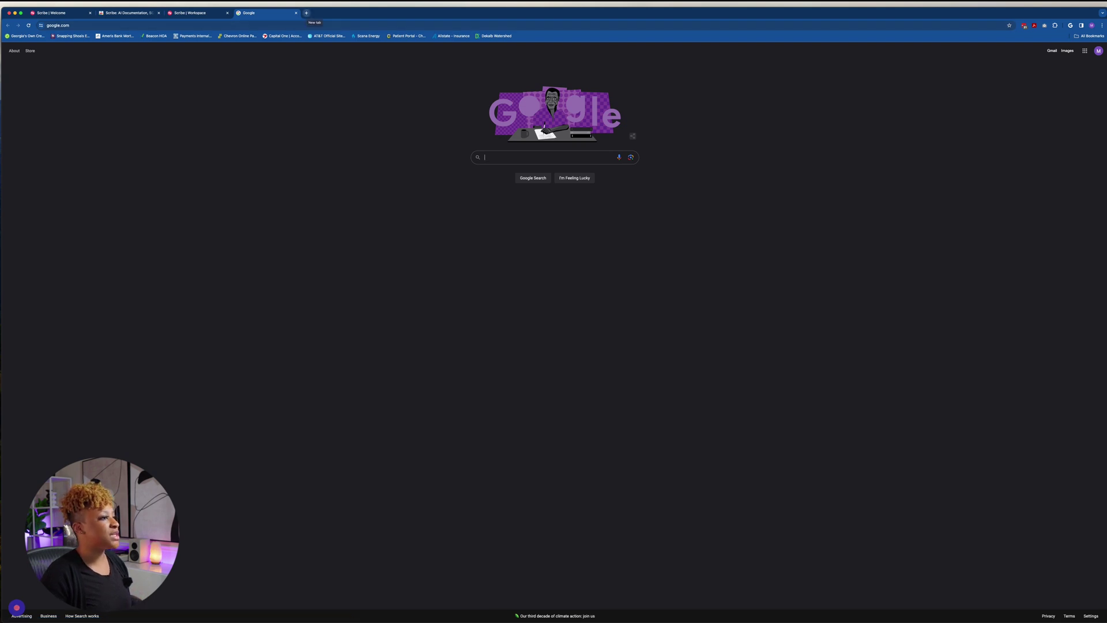
click(306, 13)
Load apple.com by typing 'apple' and go to the iPhone section
text(apple.co)
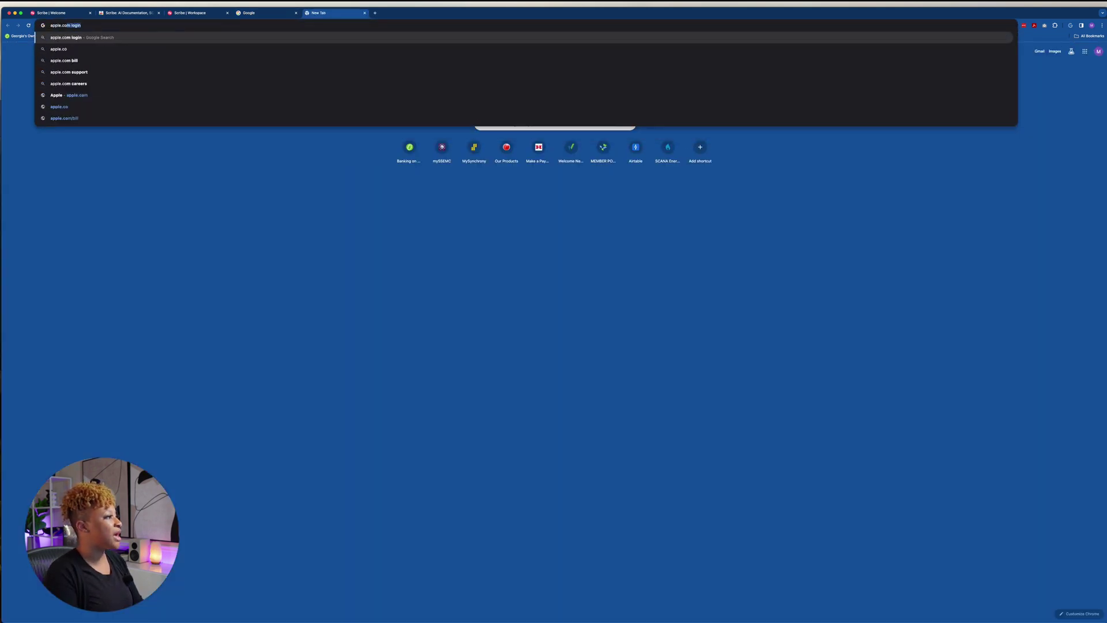
key(Return)
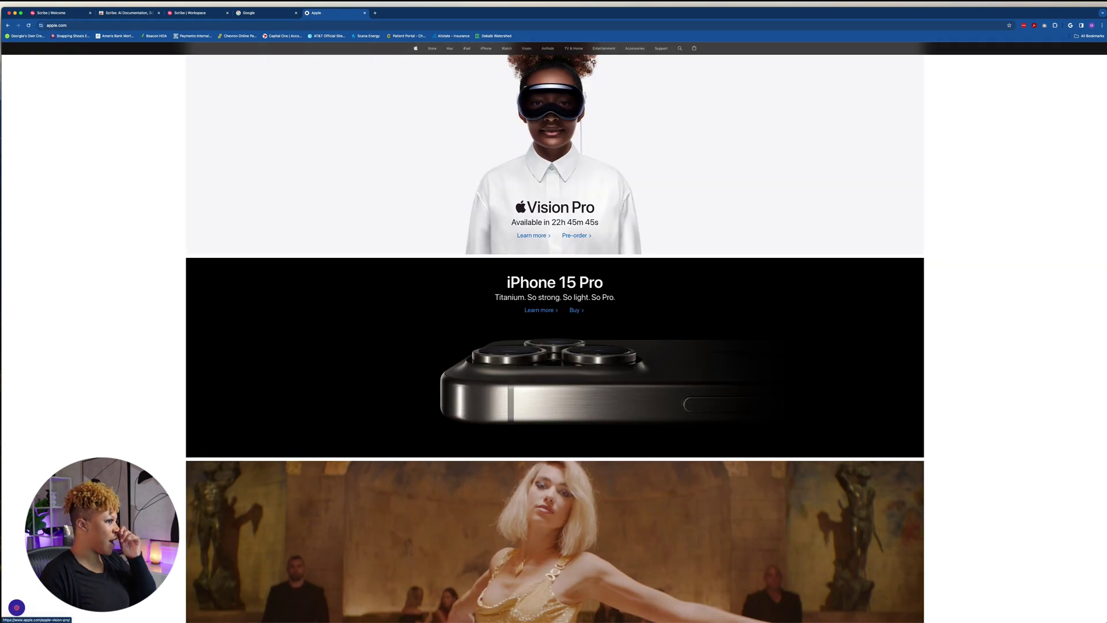
mouse_move(506, 48)
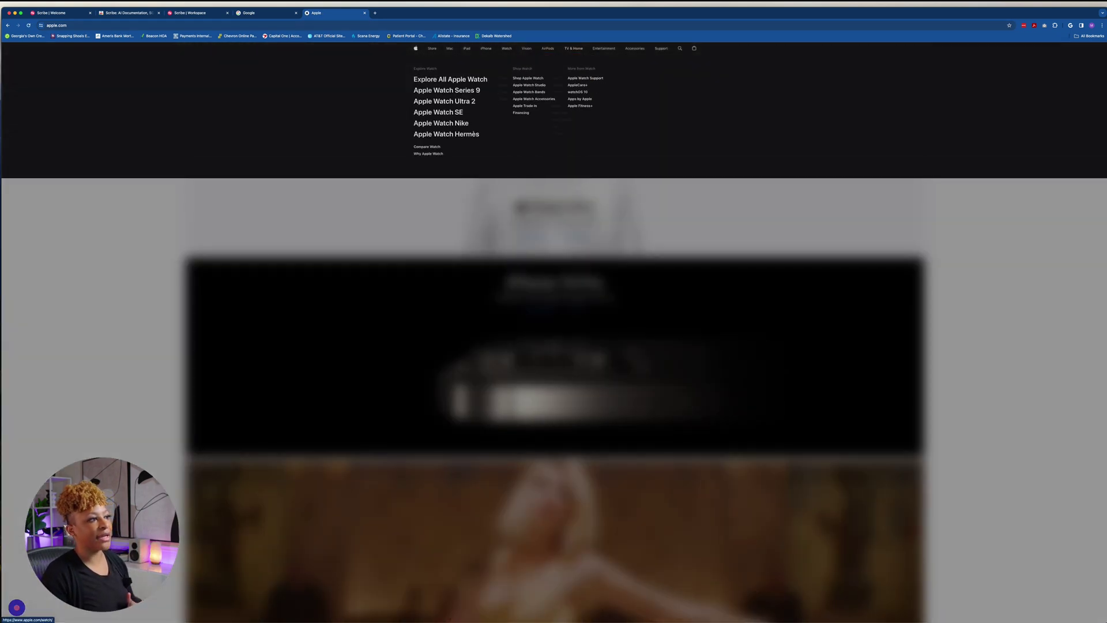
mouse_move(548, 49)
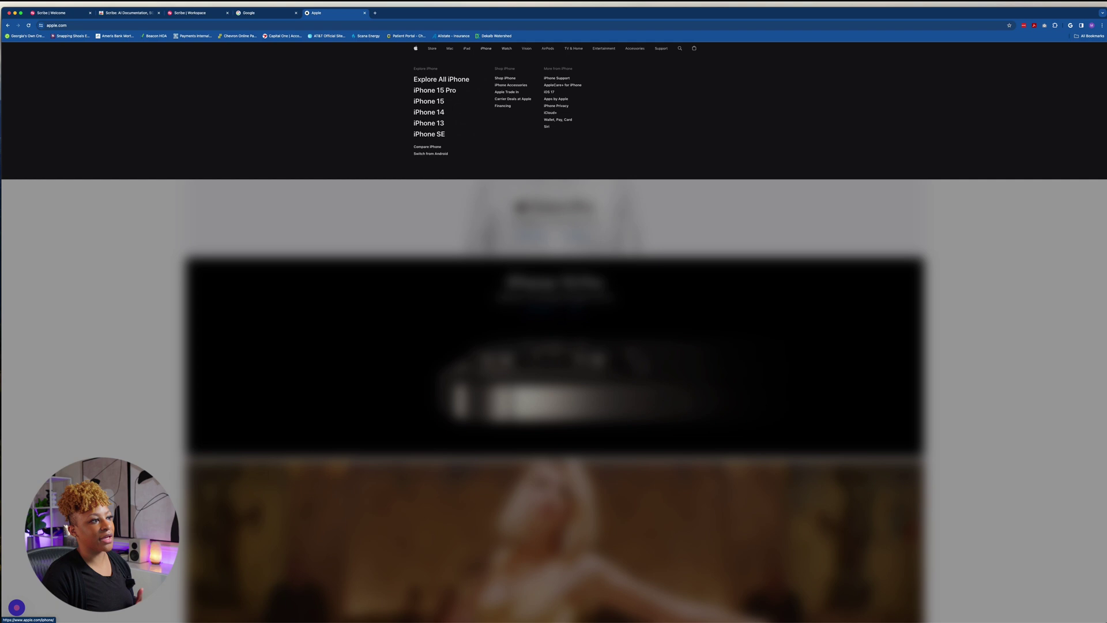
click(487, 49)
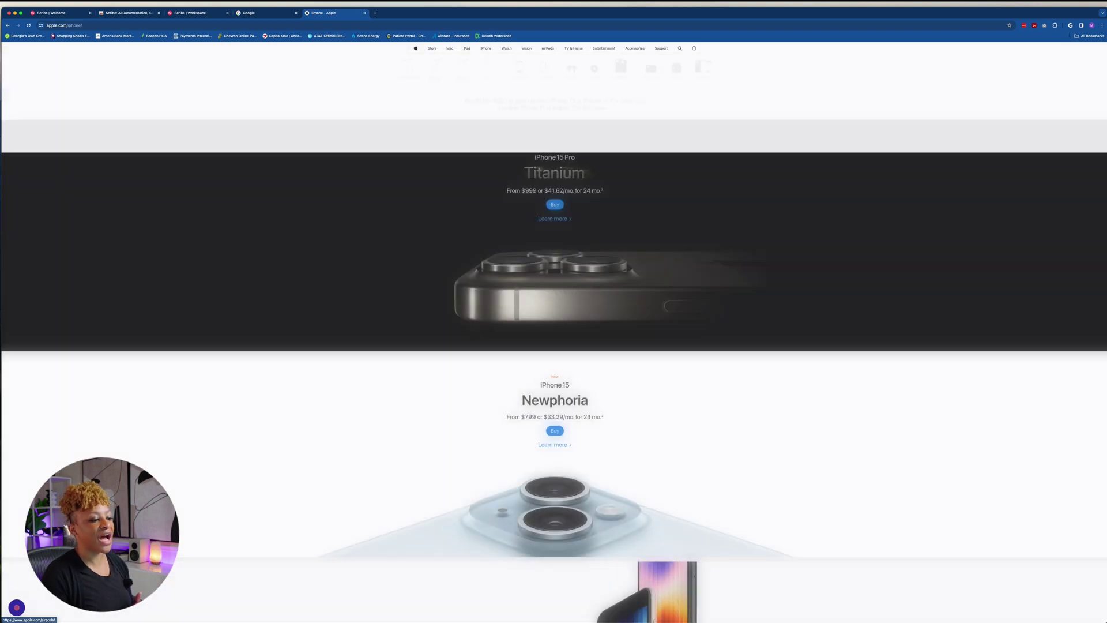
Scroll to the iPhone comparison lineup and open the Buy iPhone 15 Pro page
scroll(553, 332, down, 15)
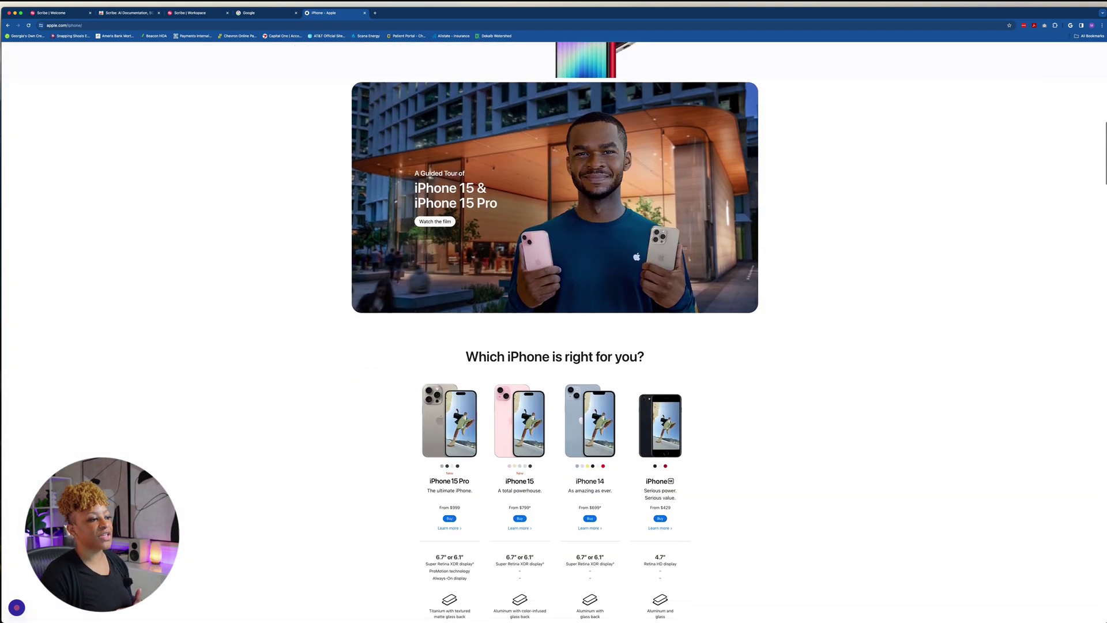
scroll(554, 332, down, 4)
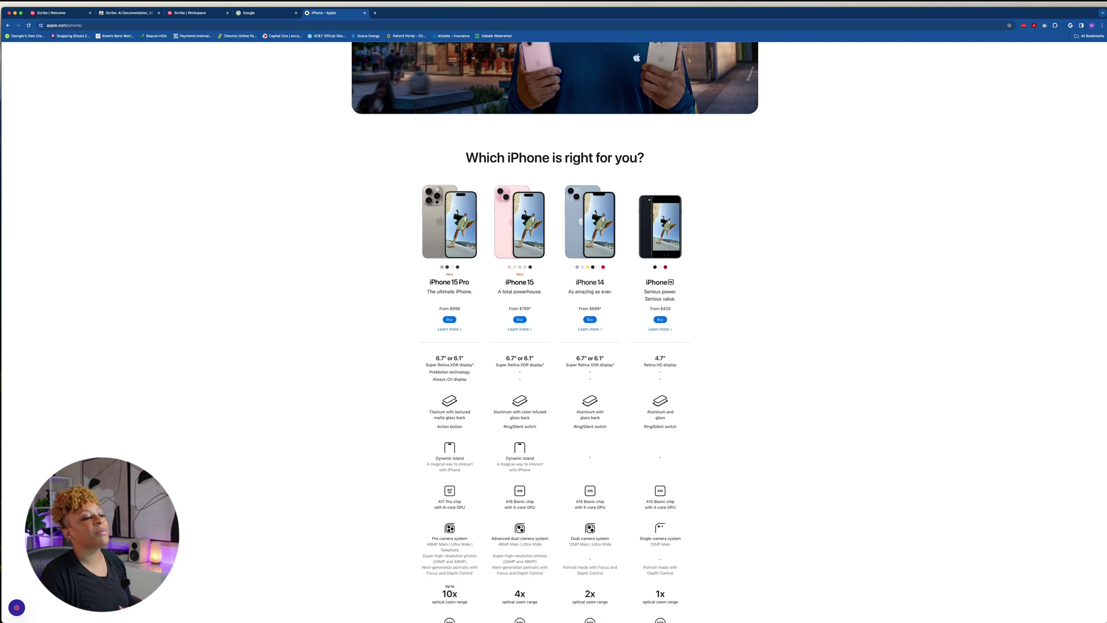
scroll(449, 268, down, 1)
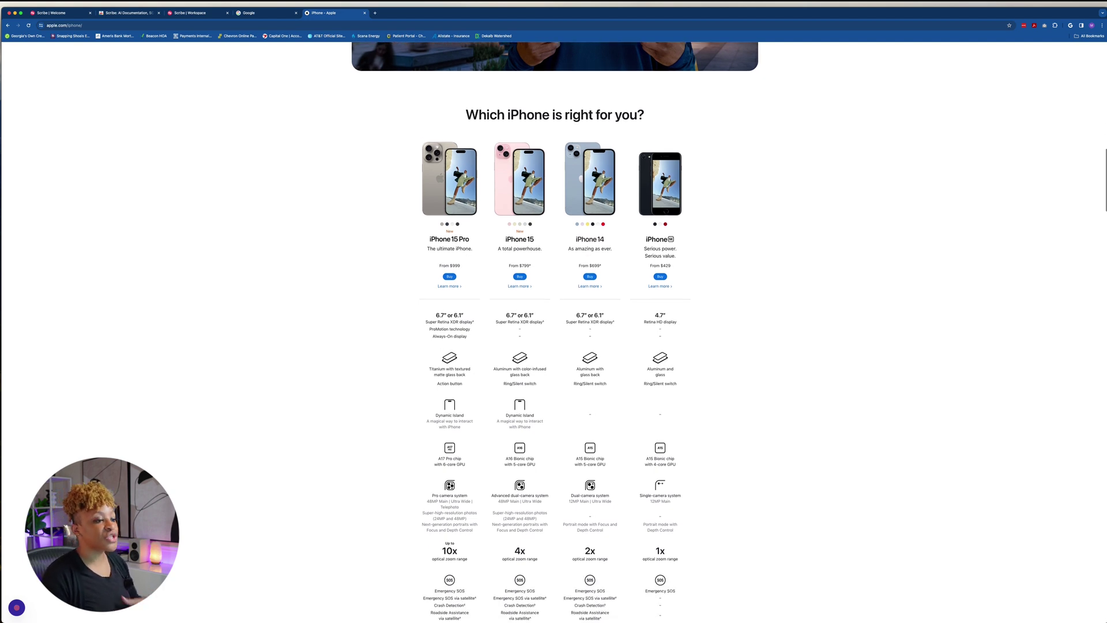
click(450, 269)
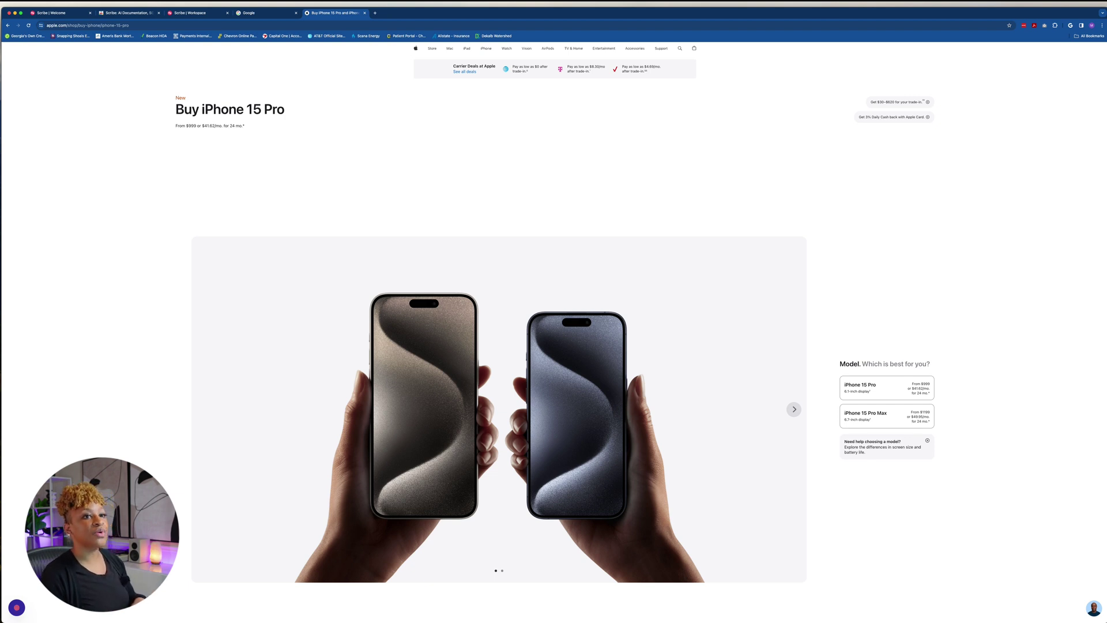
Pin the Scribe extension to the toolbar and complete the capture from the Scribe widget
click(1054, 25)
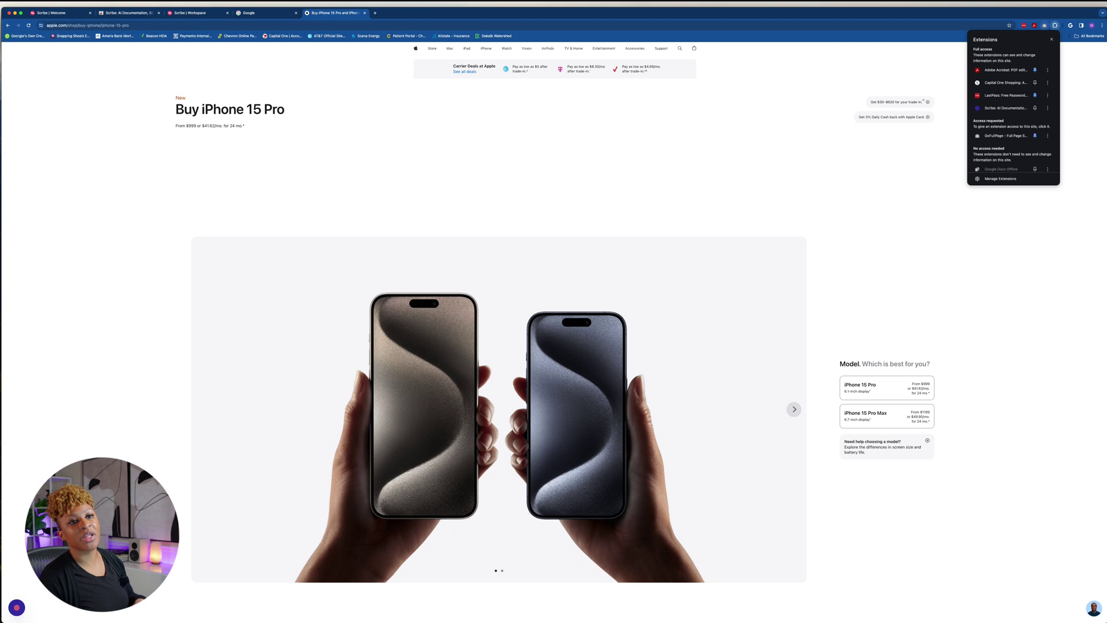
click(1035, 108)
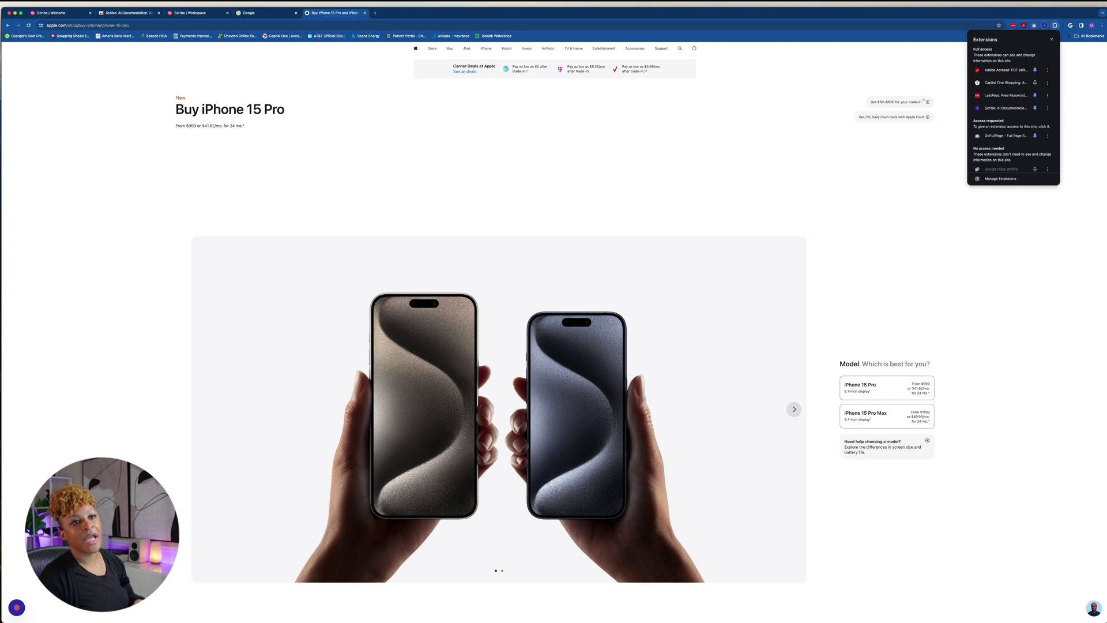
key(Escape)
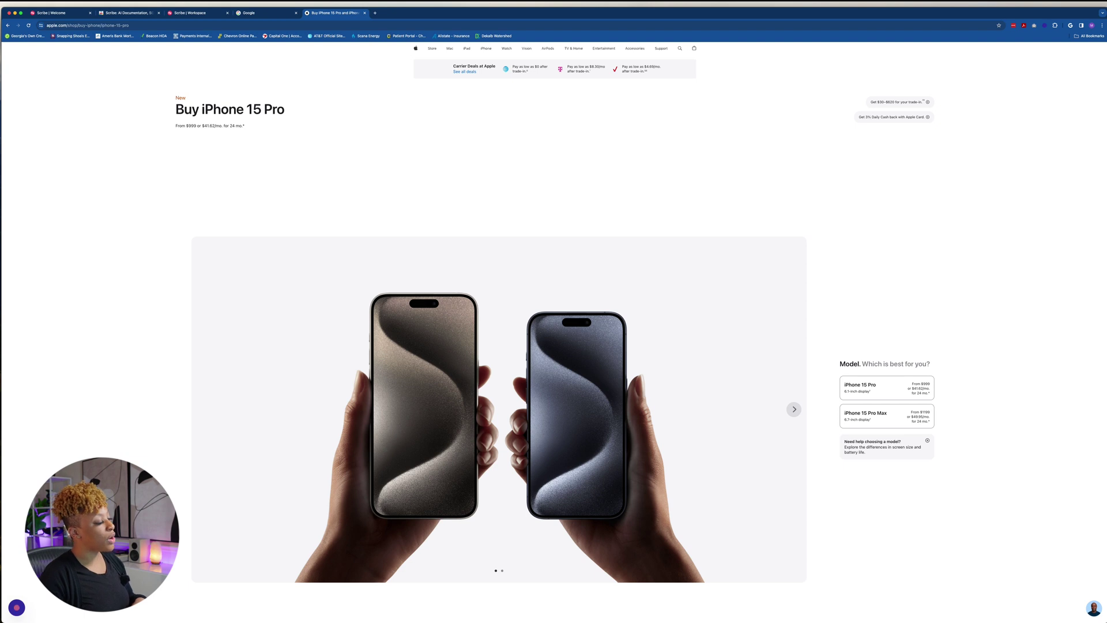
click(17, 607)
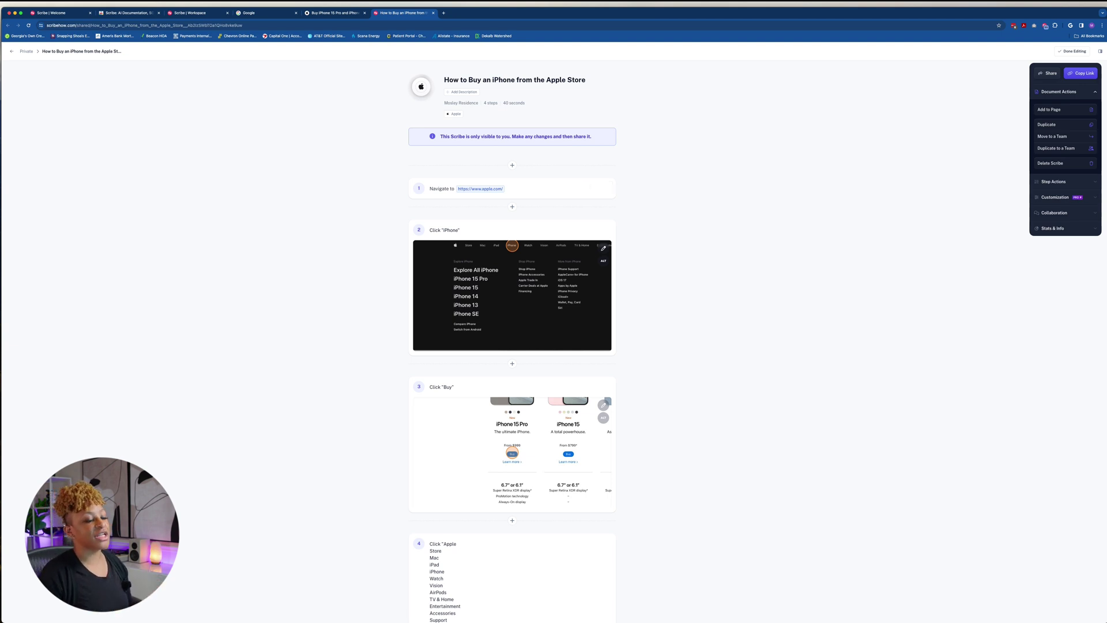
click(603, 248)
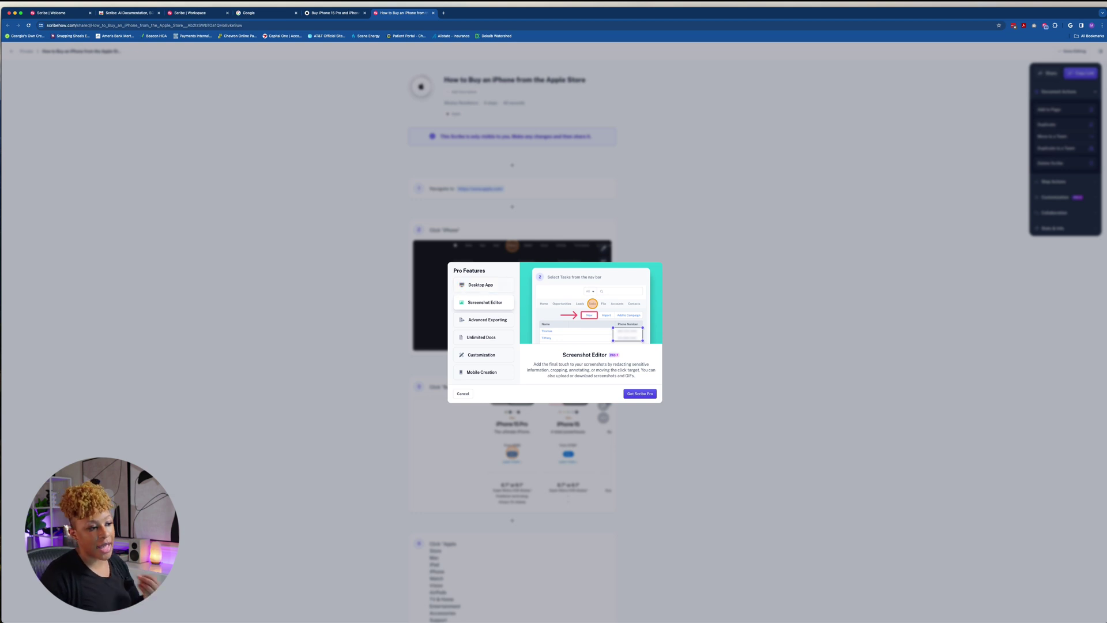
click(487, 319)
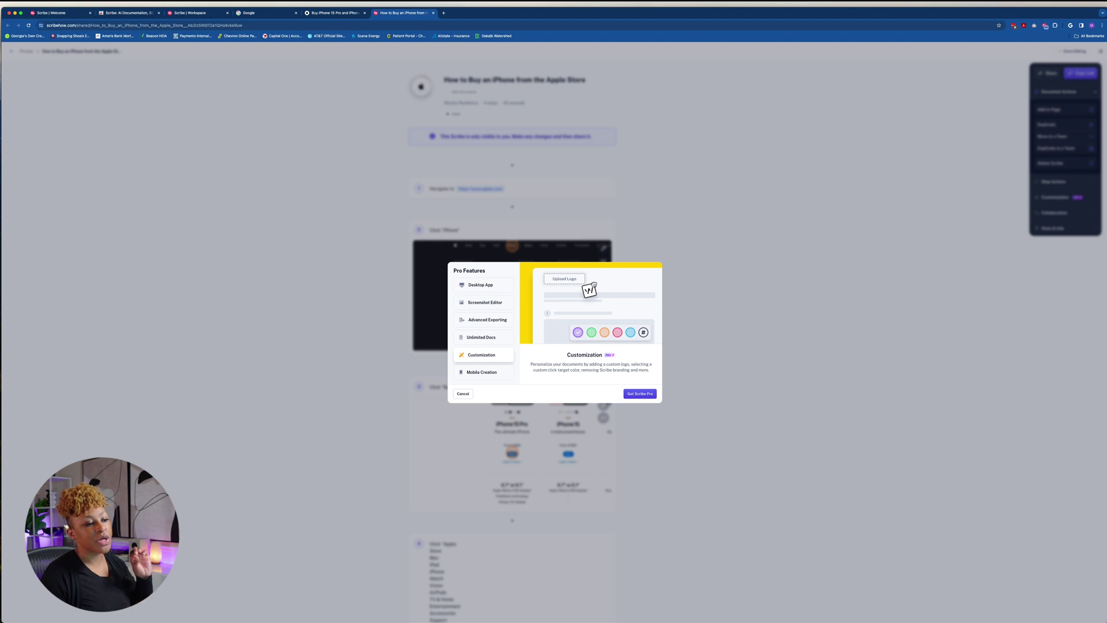
click(603, 248)
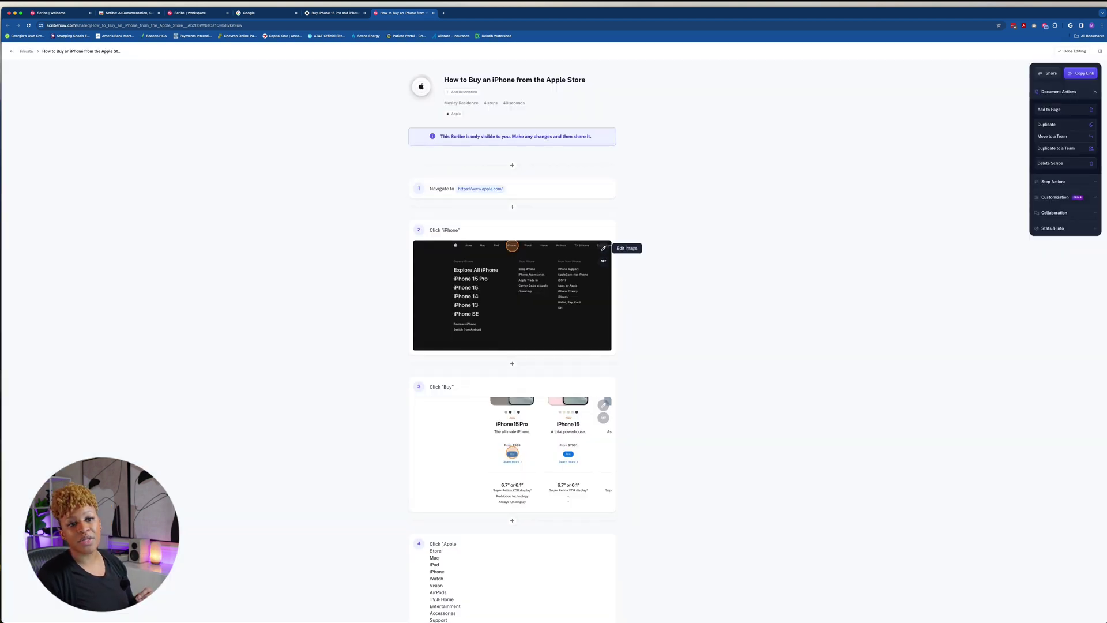
key(super+a)
click(603, 248)
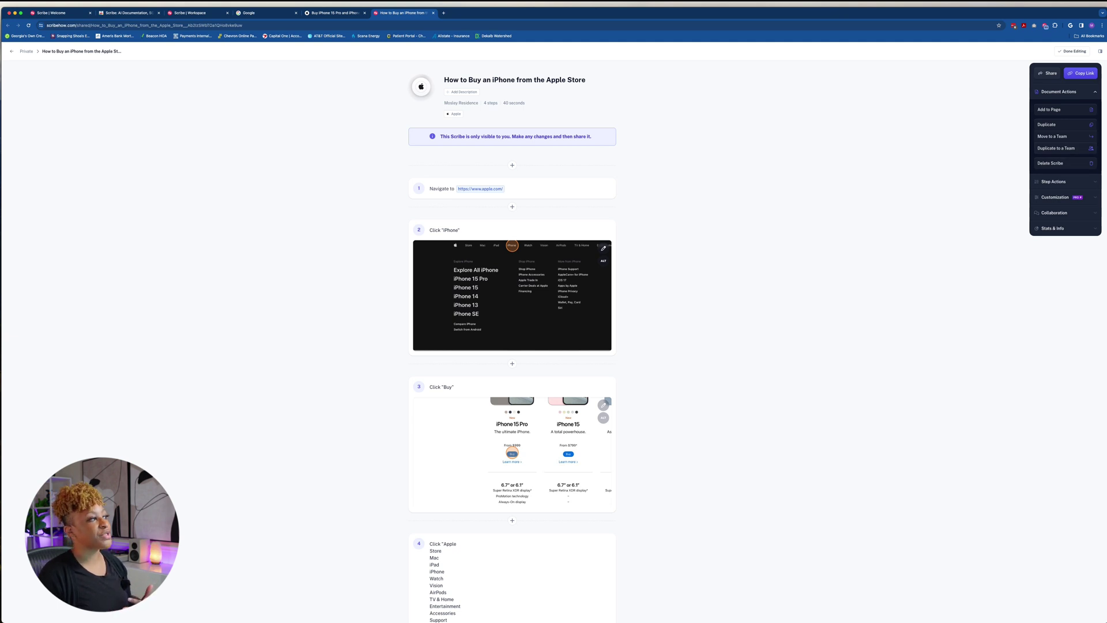
Go back to the Scribe Workspace dashboard and look over the New menu before closing it
key(alt+Left)
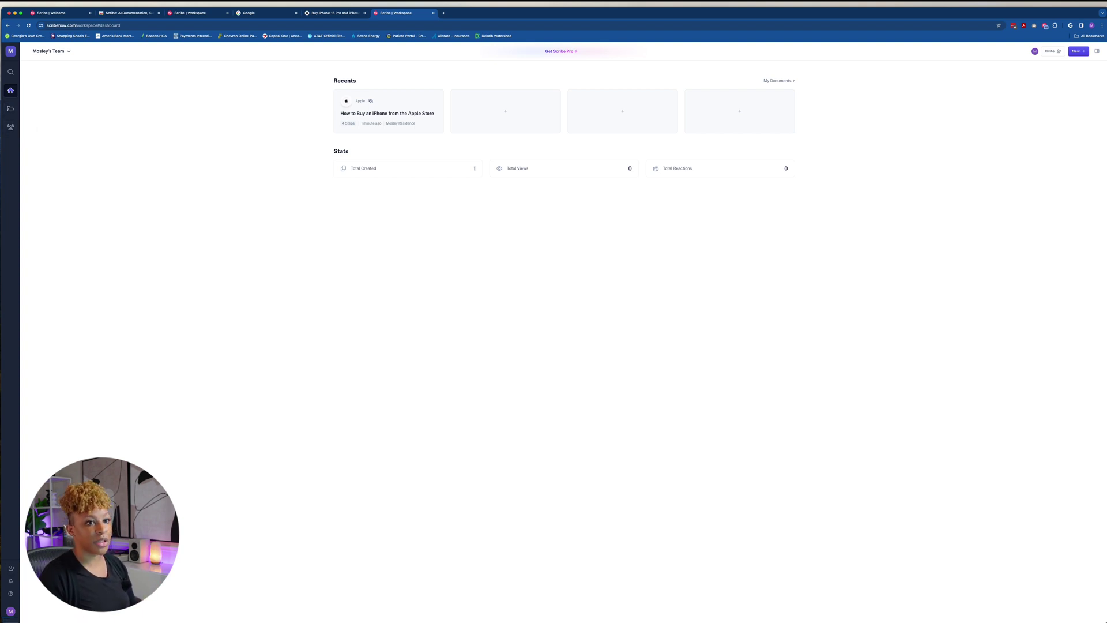
click(1077, 51)
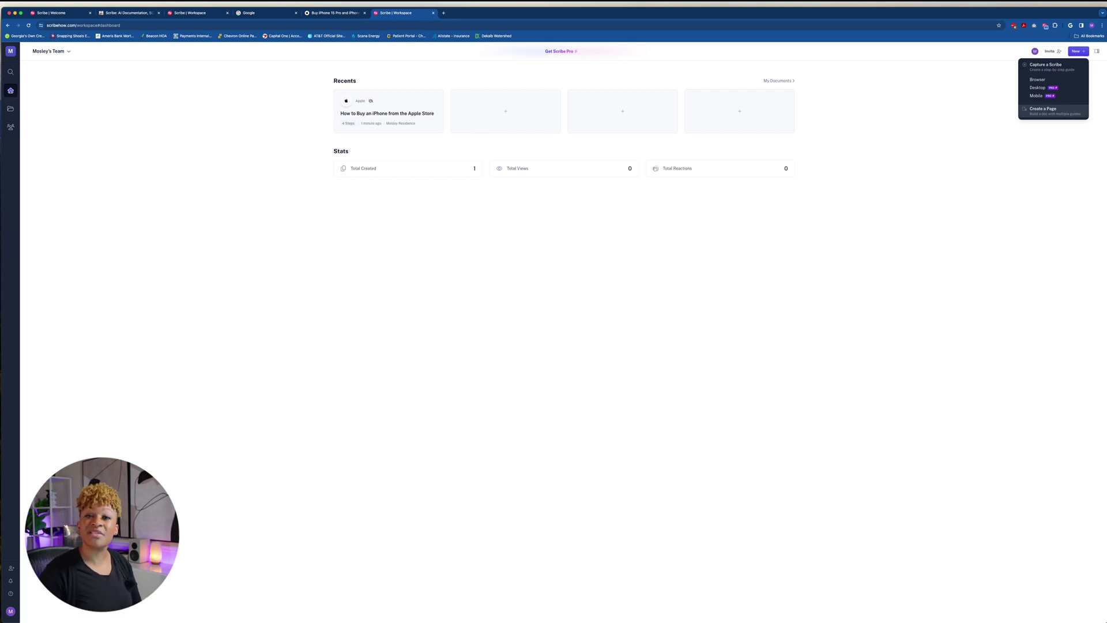
key(Escape)
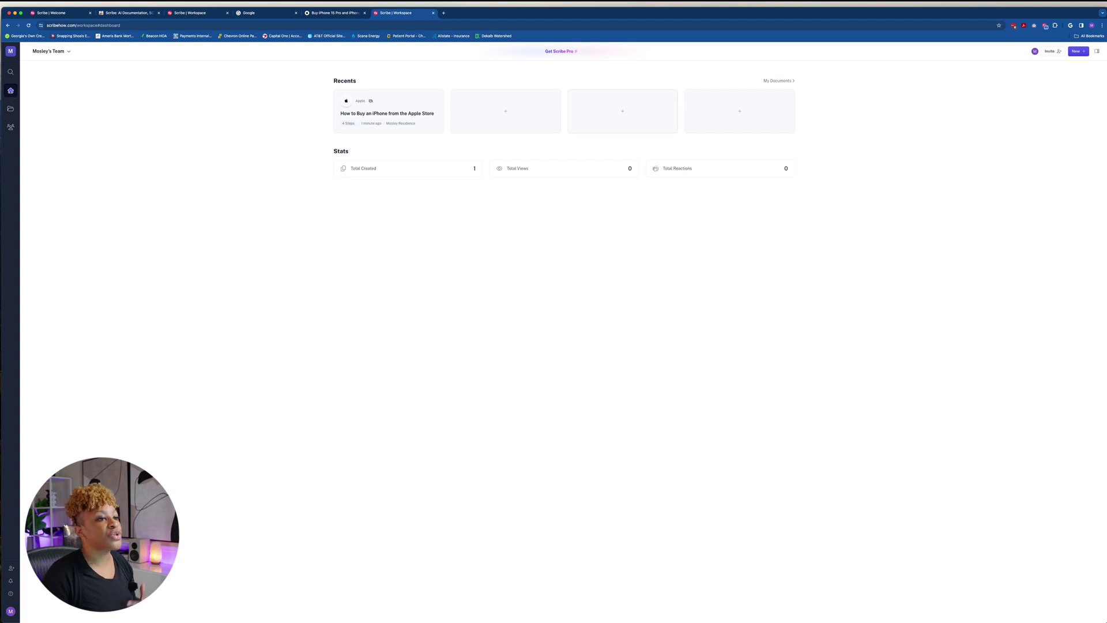
Open the empty Saved folder under My Documents and show the New creation choices
click(10, 108)
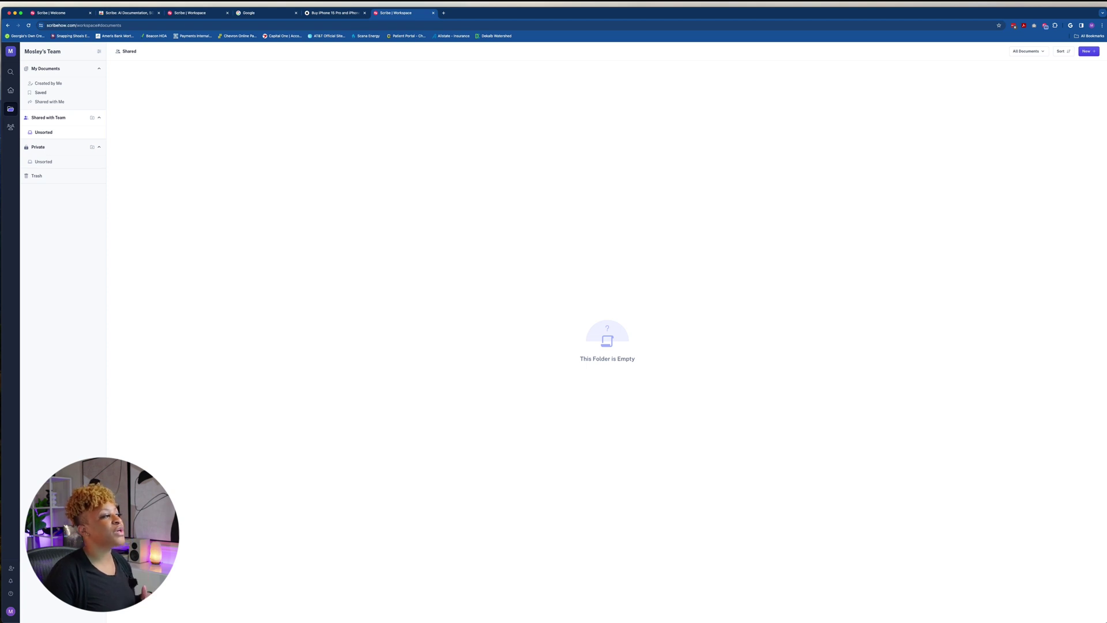
click(41, 92)
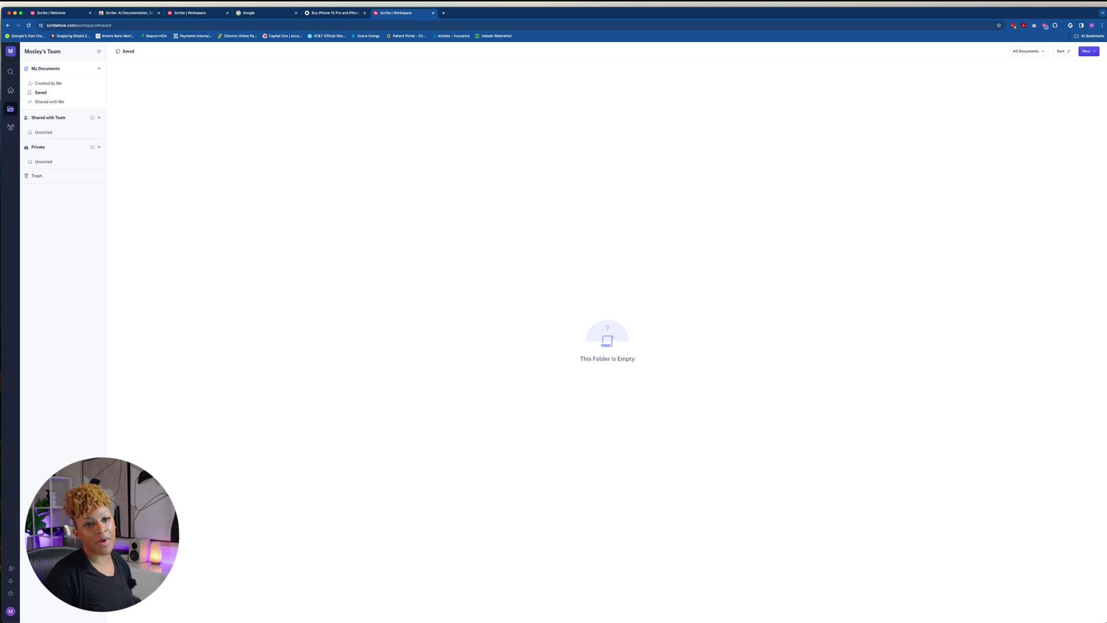
click(1089, 50)
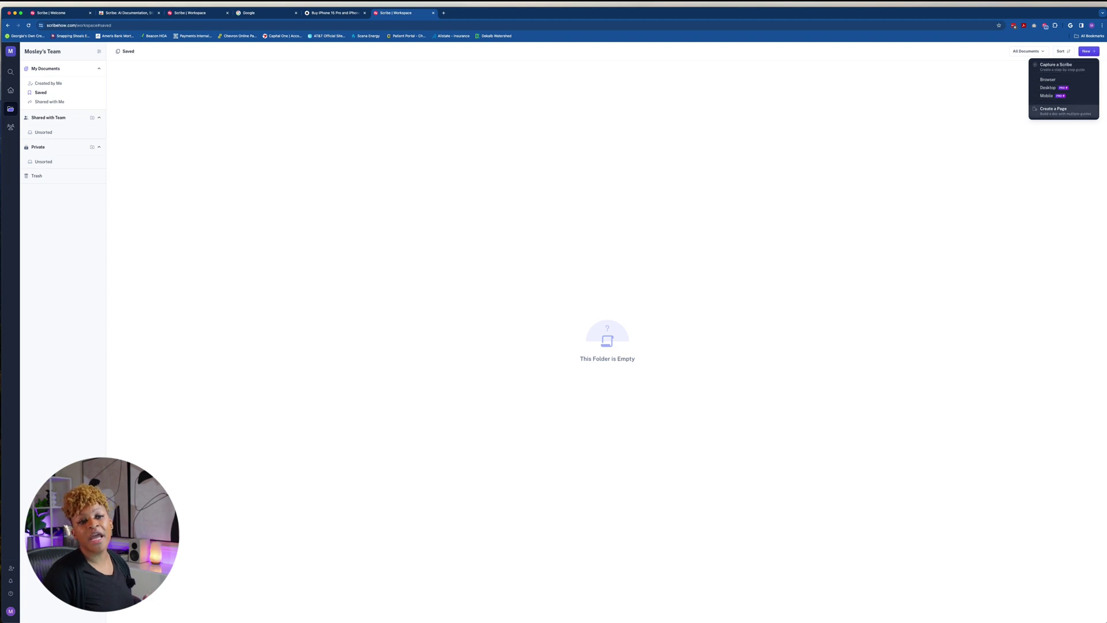
Create a blank Untitled page, edit it, and preview its options and Duplicate Page dialog without duplicating
key(Escape)
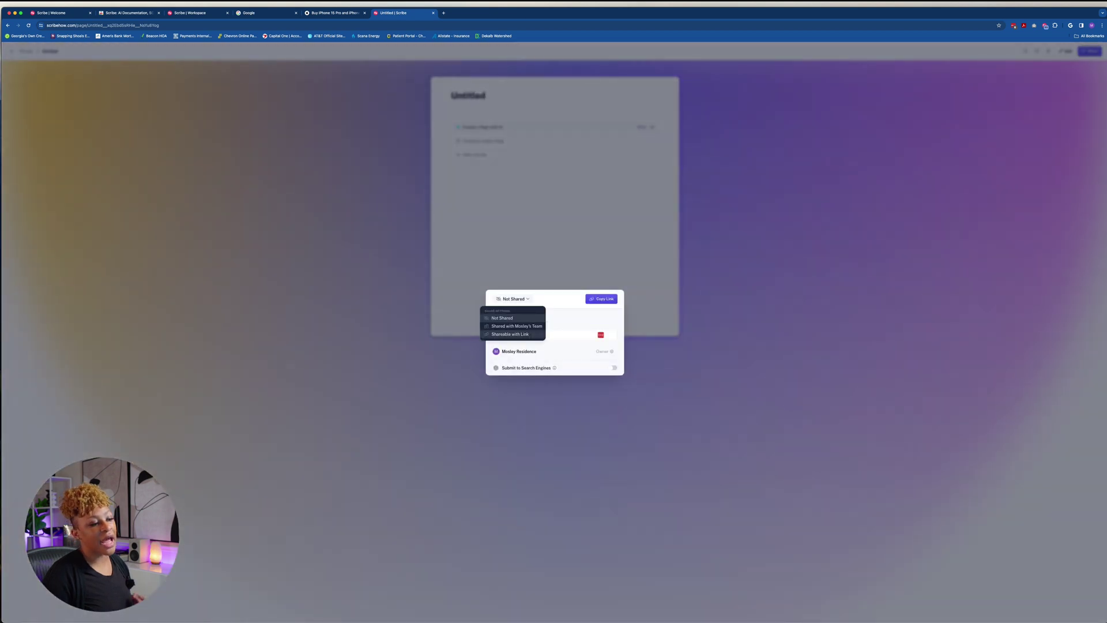
key(Escape)
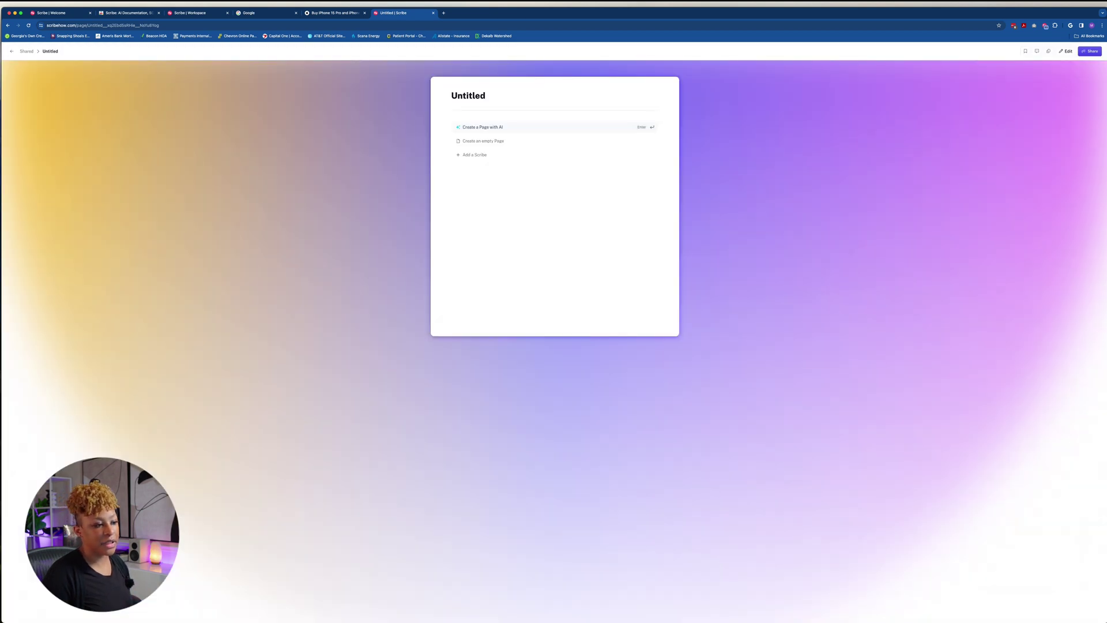
click(485, 95)
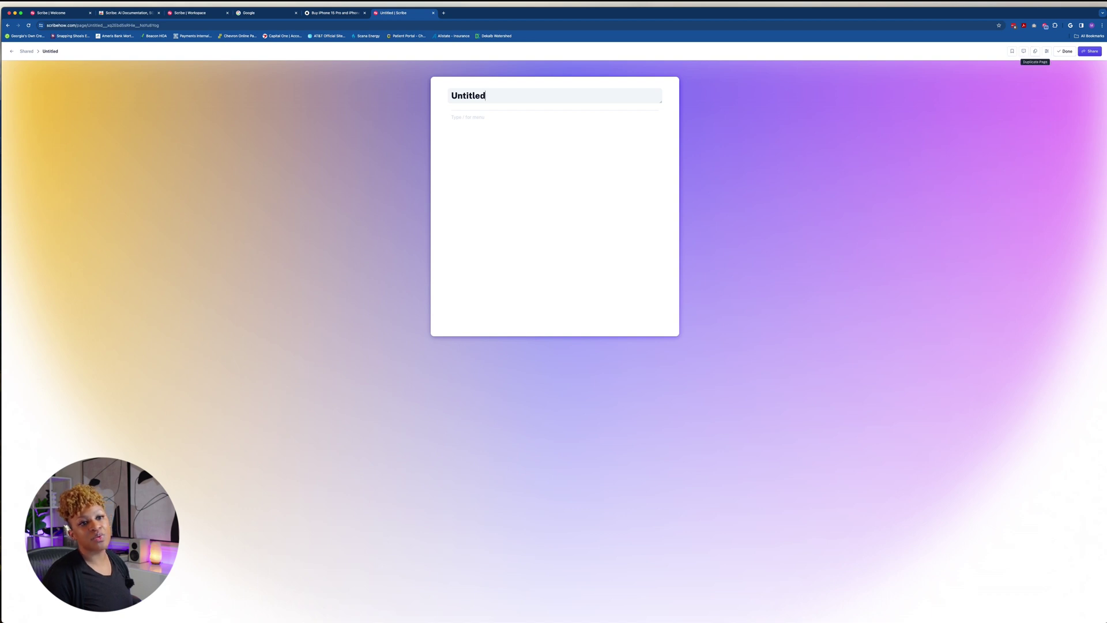
click(1046, 51)
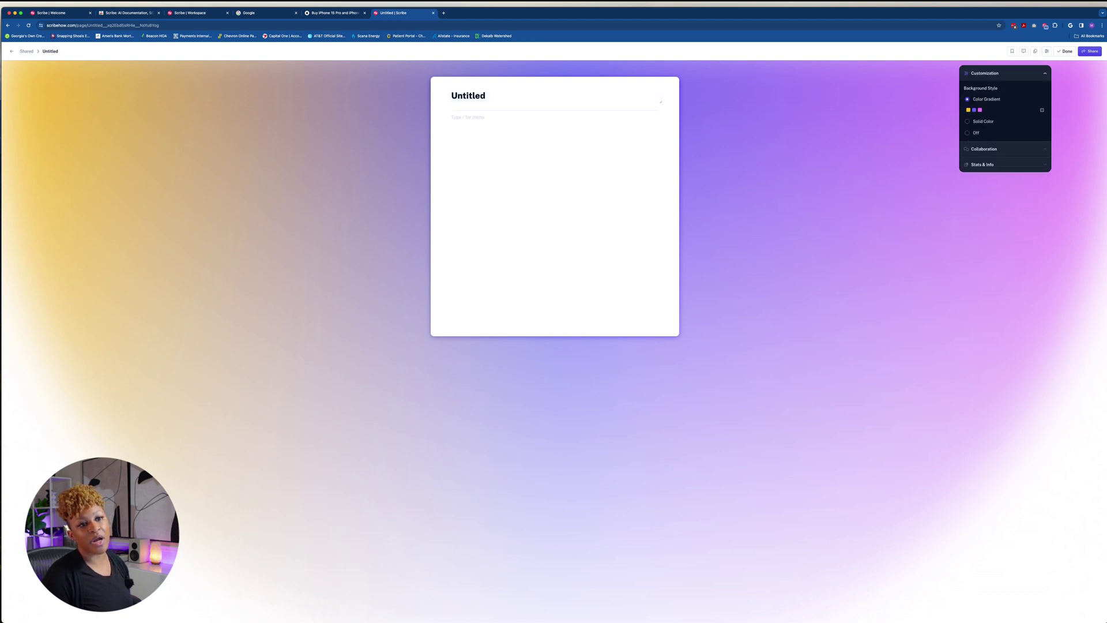
click(1035, 51)
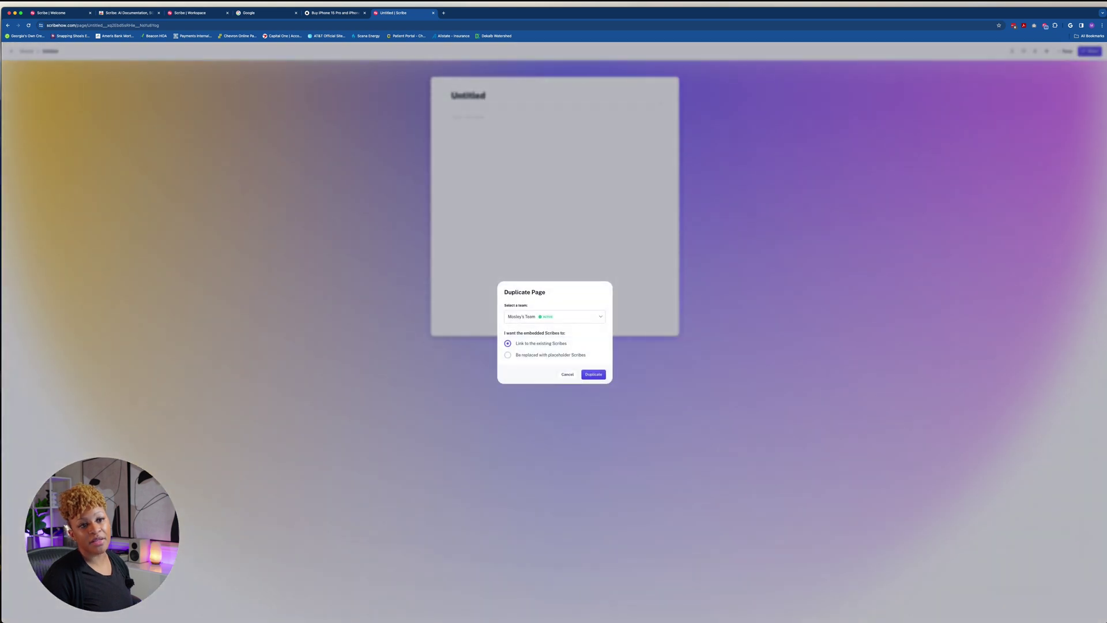
key(Escape)
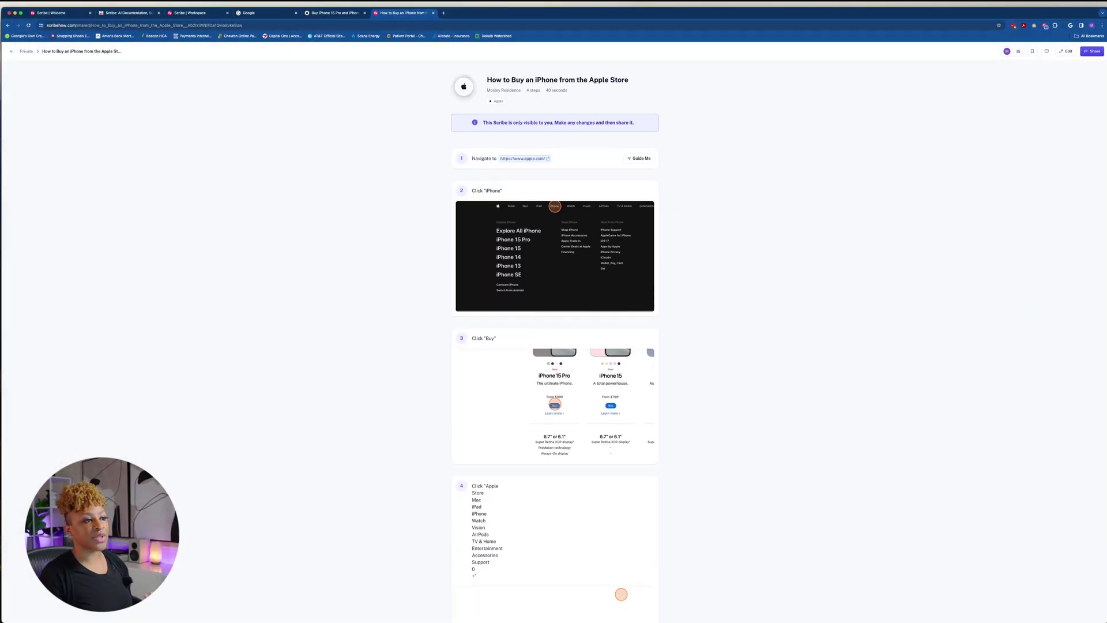
Open the apple.com link from step 1 of the iPhone guide in Guide Me mode
mouse_move(523, 158)
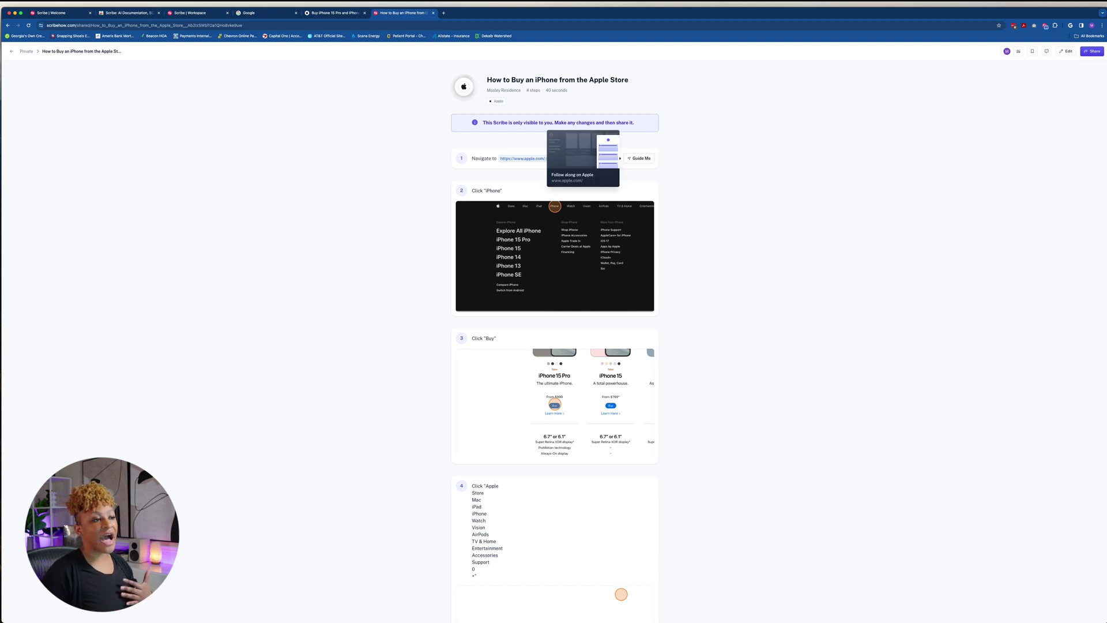
click(522, 158)
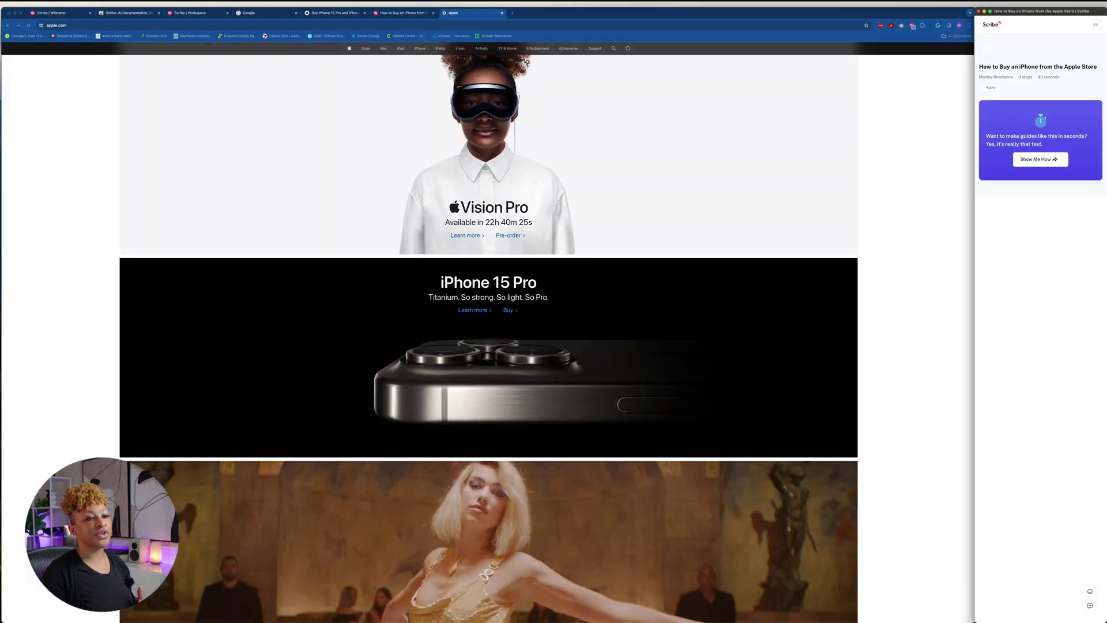